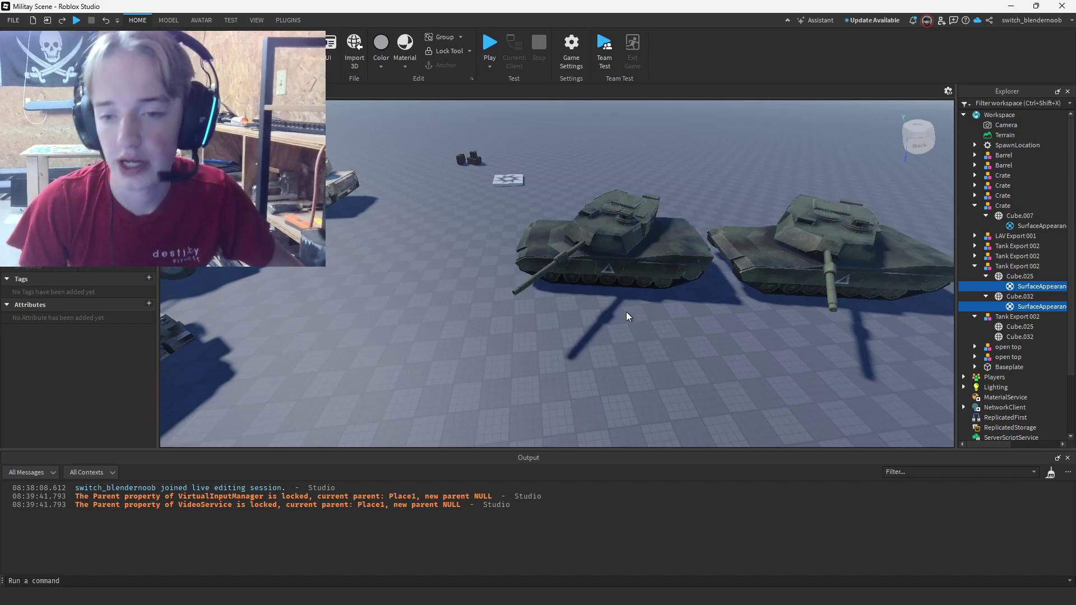
Examine the textured tank with the SurfaceAppearance objects from several distances and angles.
scroll(626, 311, up, 5)
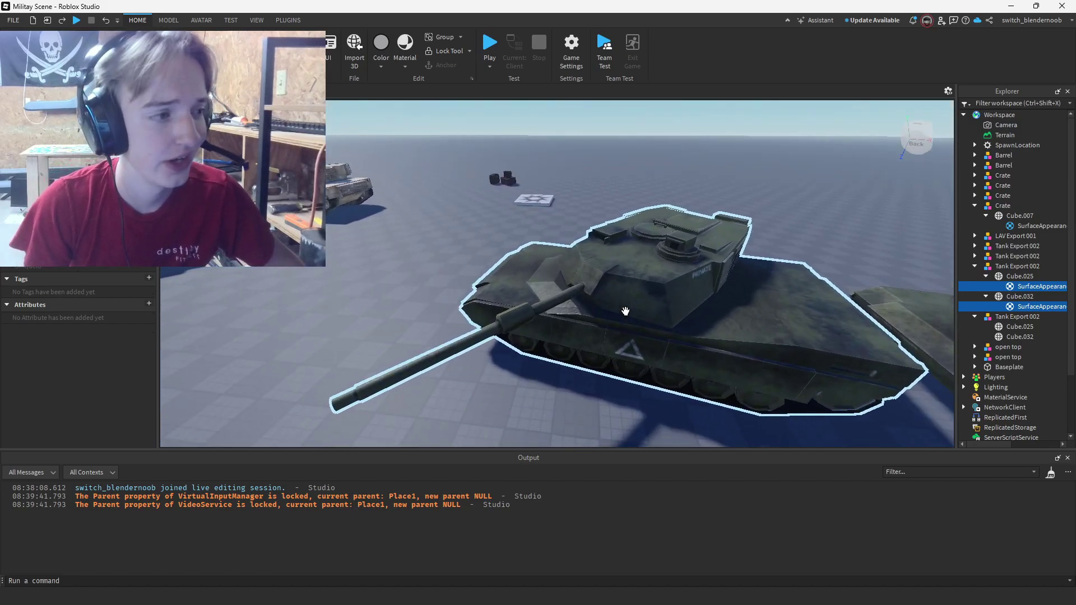
scroll(626, 312, down, 3)
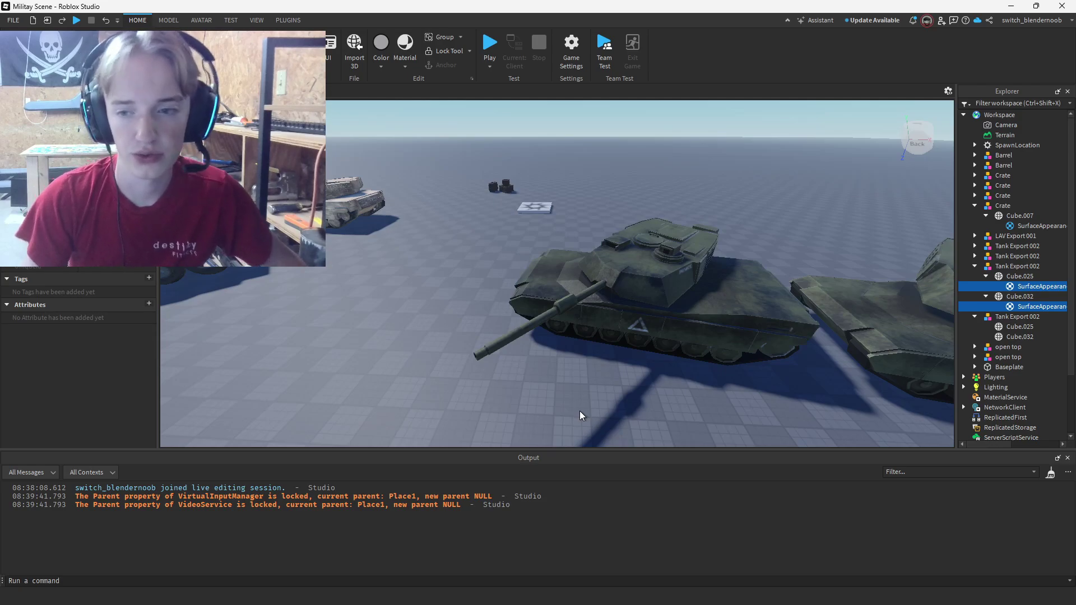
key(w)
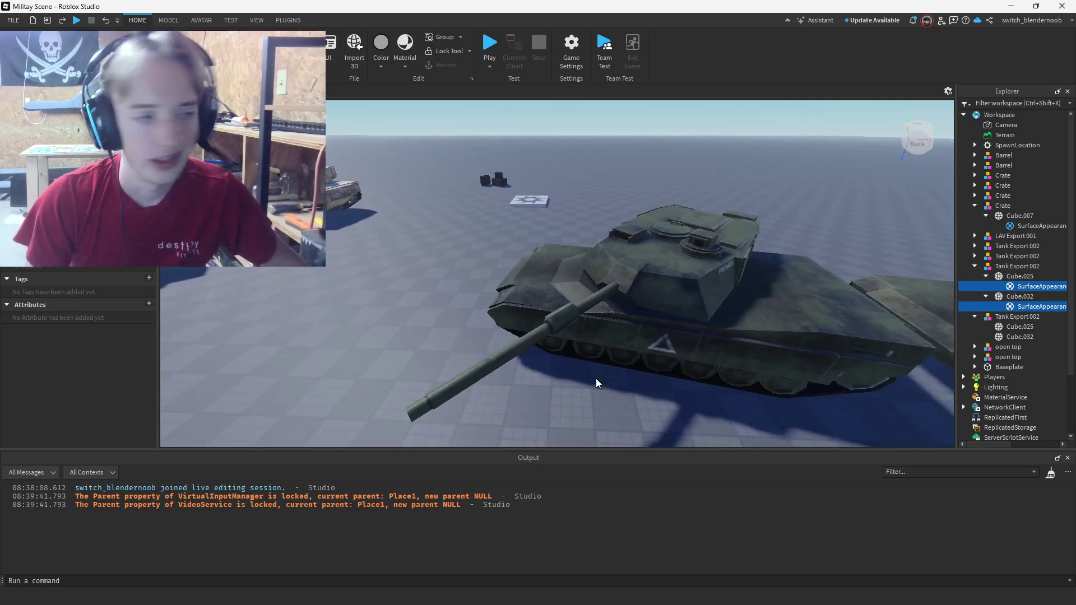
key(s)
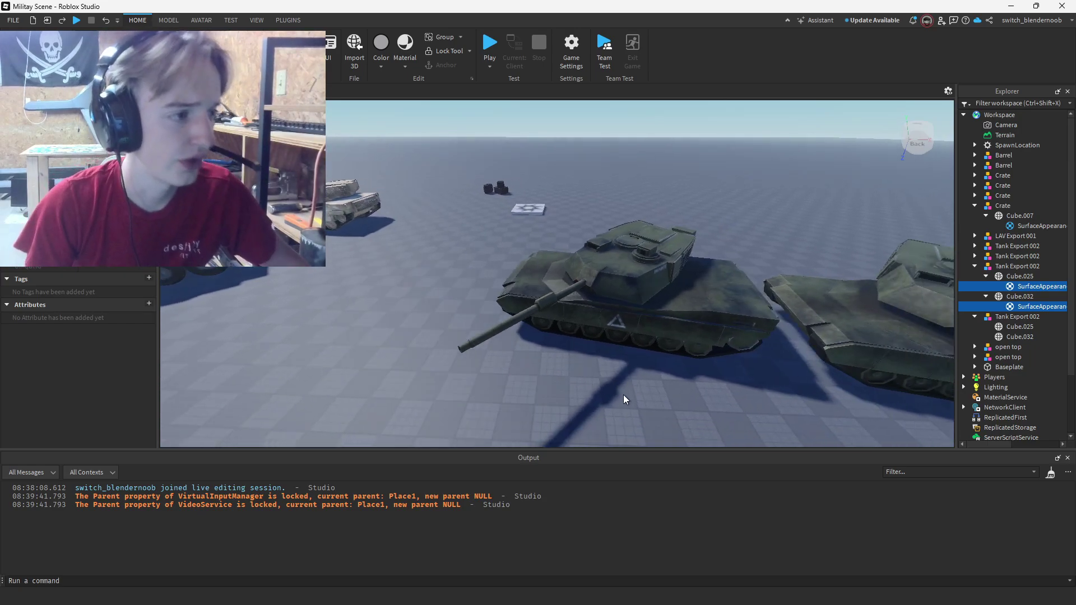
key(w)
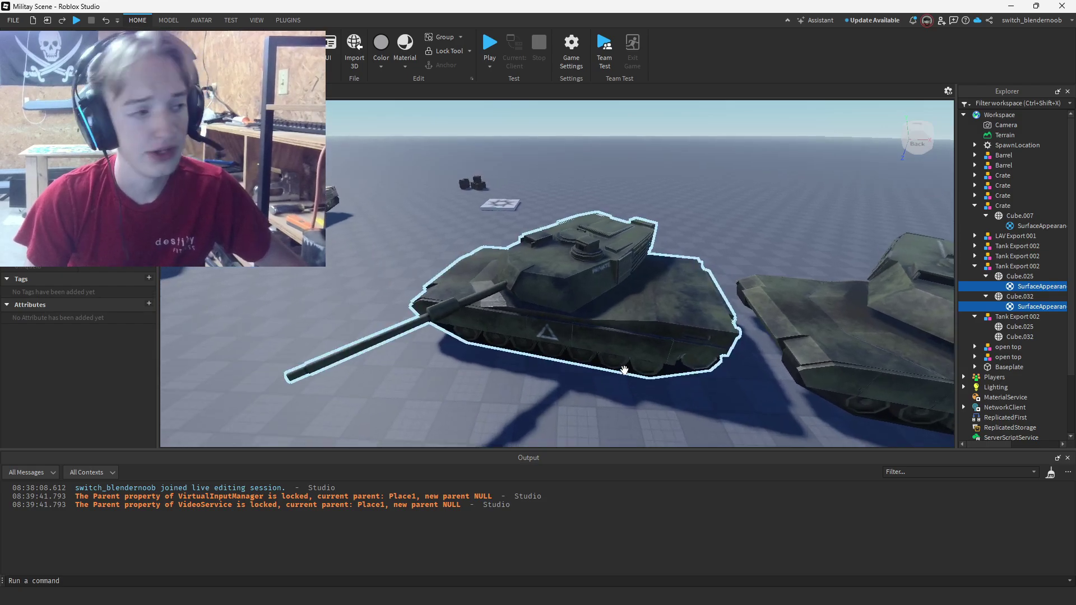
key(a)
right_drag(624, 371, 592, 392)
key(w)
key(s)
key(d)
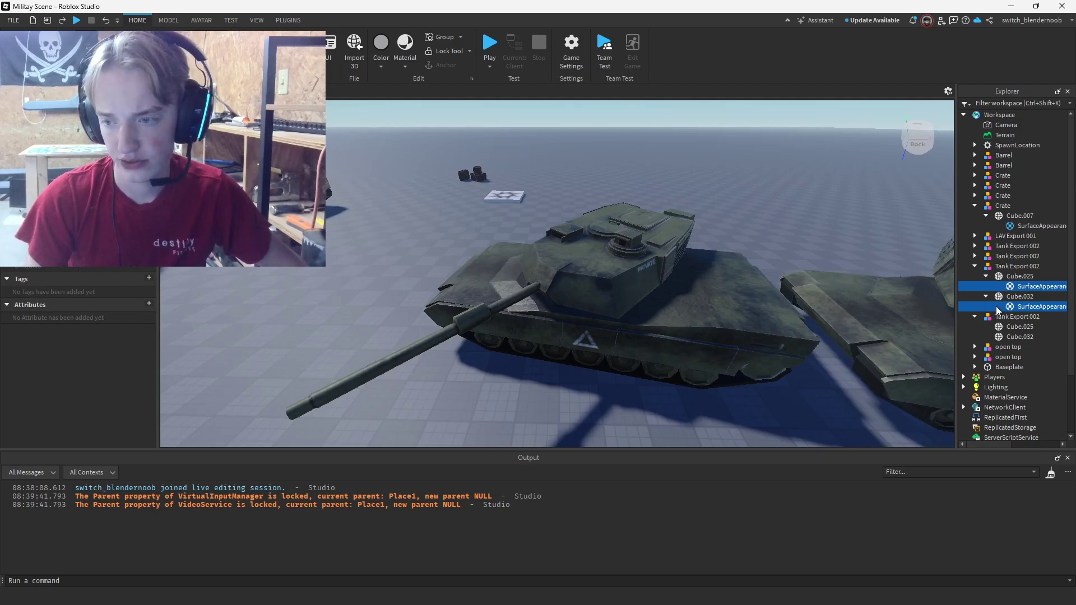
Delete and restore the tank's two SurfaceAppearance objects to compare its look with and without them.
key(Delete)
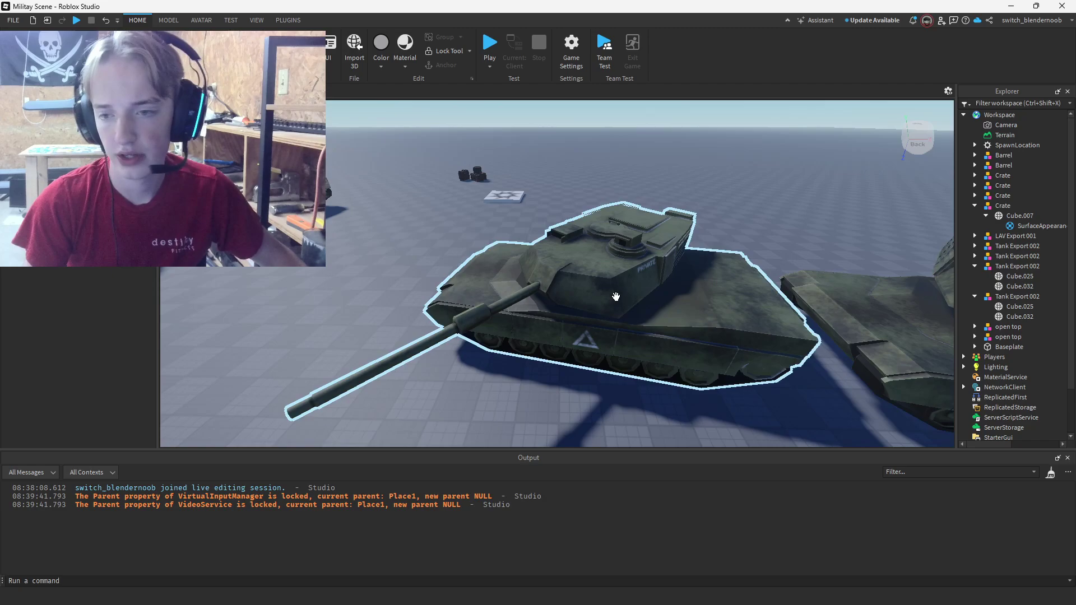
key(ctrl+z)
scroll(627, 374, up, 4)
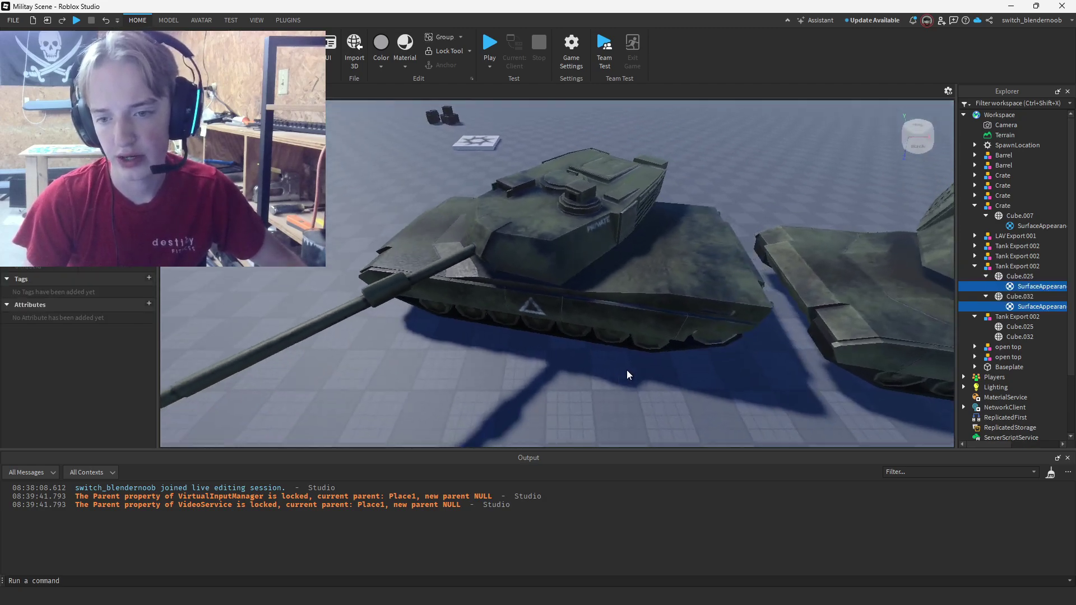
scroll(626, 370, up, 4)
click(627, 370)
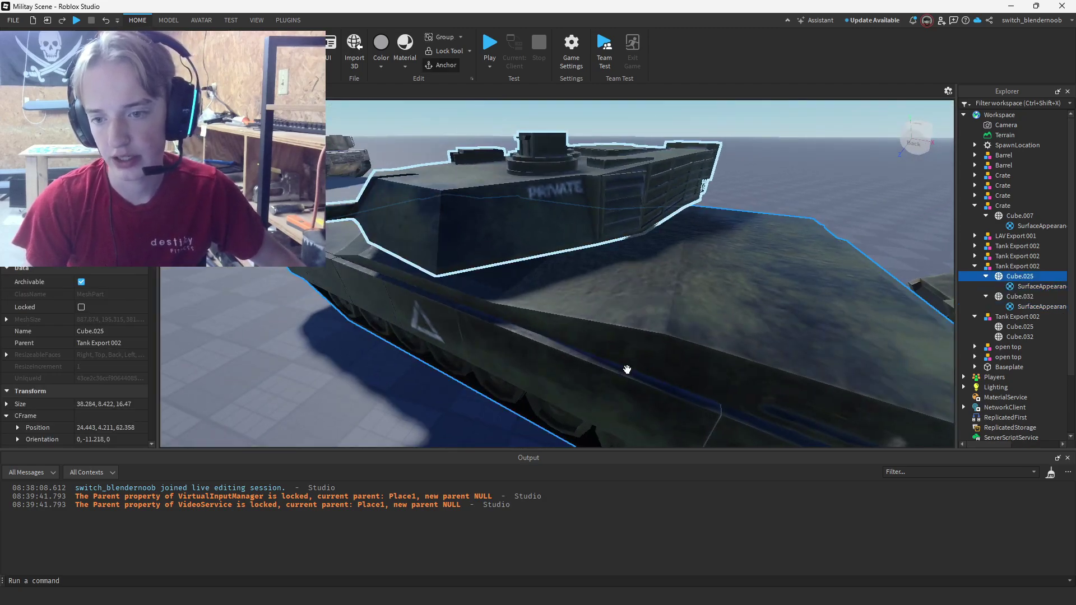
key(ctrl+y)
right_drag(580, 300, 579, 297)
key(a)
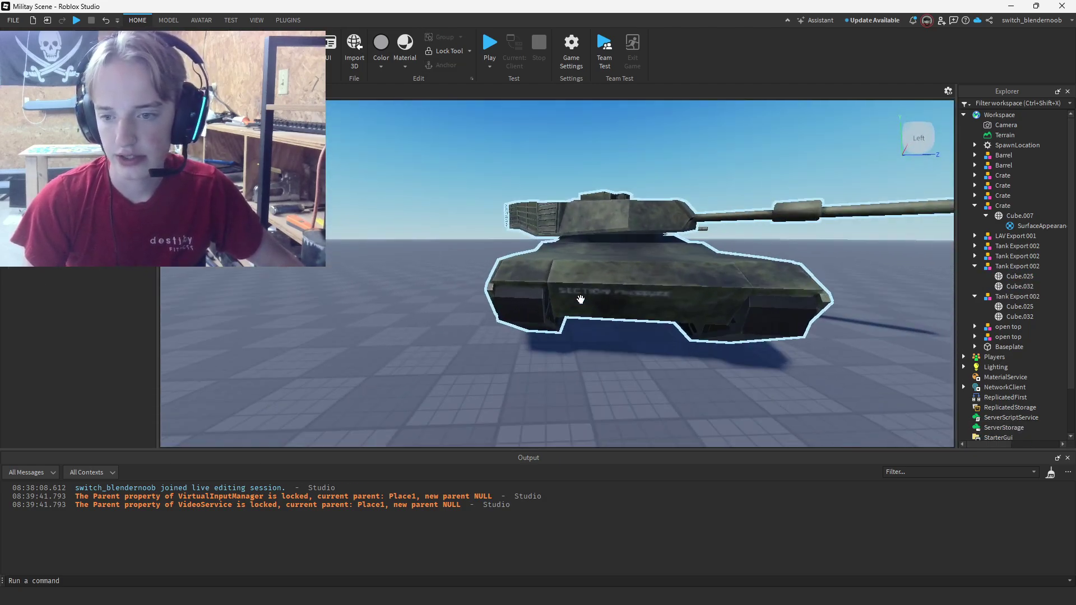
key(ctrl+z)
Inspect the tank's side and end up close, deleting its two SurfaceAppearance objects again and undoing the deletion.
scroll(600, 317, up, 10)
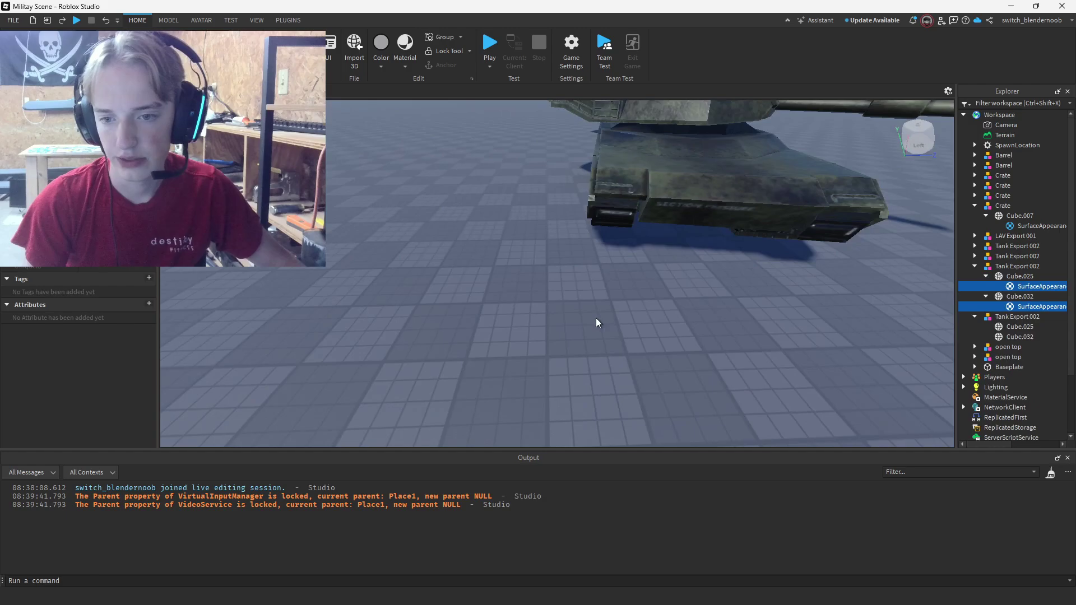
right_drag(596, 318, 597, 318)
scroll(596, 318, down, 8)
scroll(597, 317, up, 3)
scroll(838, 297, up, 5)
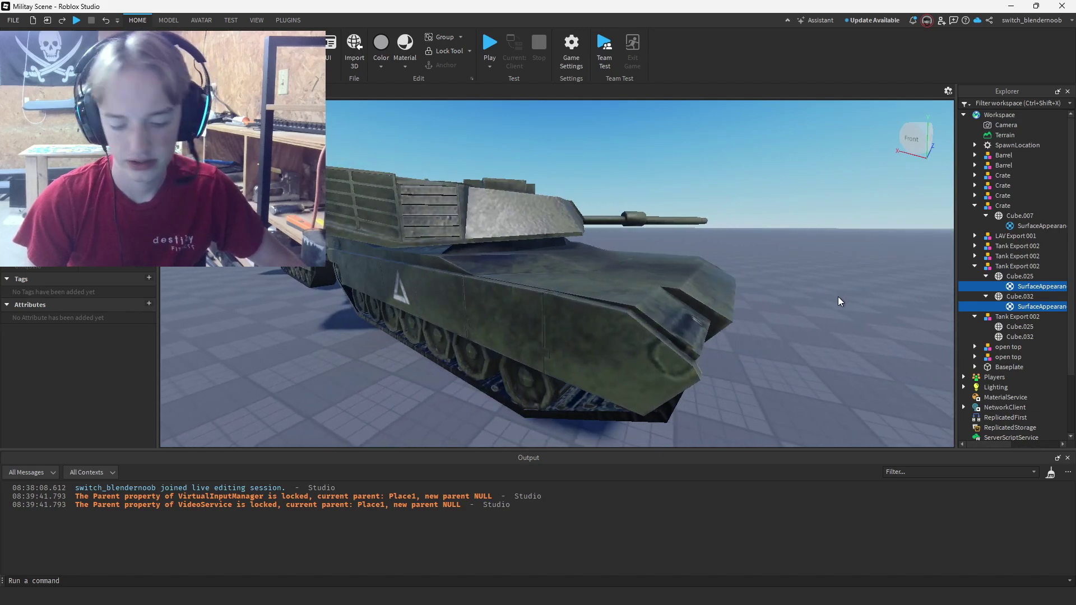
key(Delete)
key(ctrl+z)
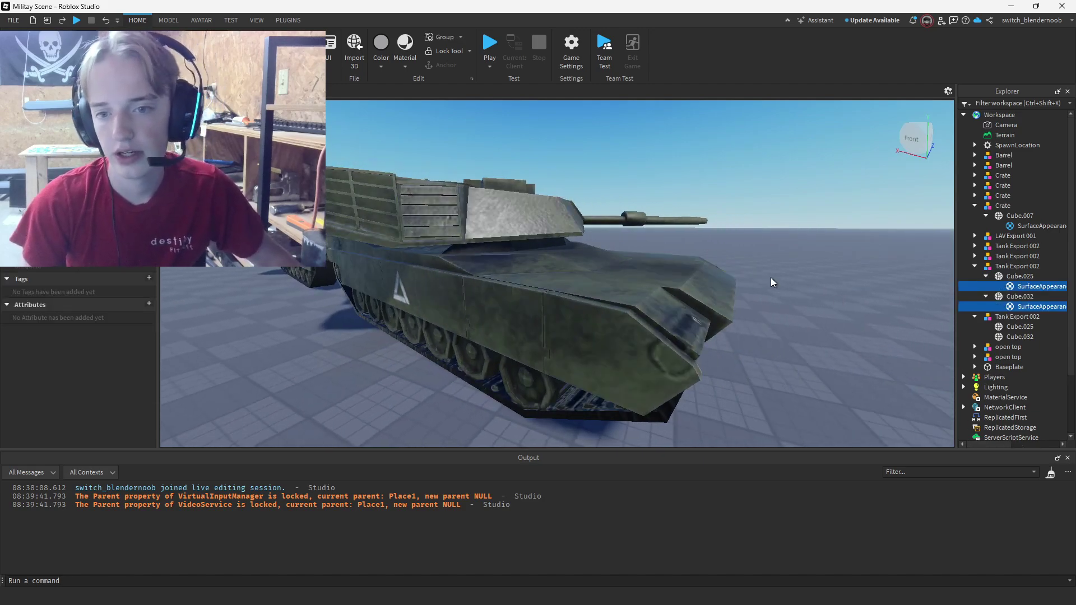
Examine the two neighbouring green tanks side by side to compare their surface detail.
right_drag(767, 278, 769, 277)
scroll(768, 278, down, 3)
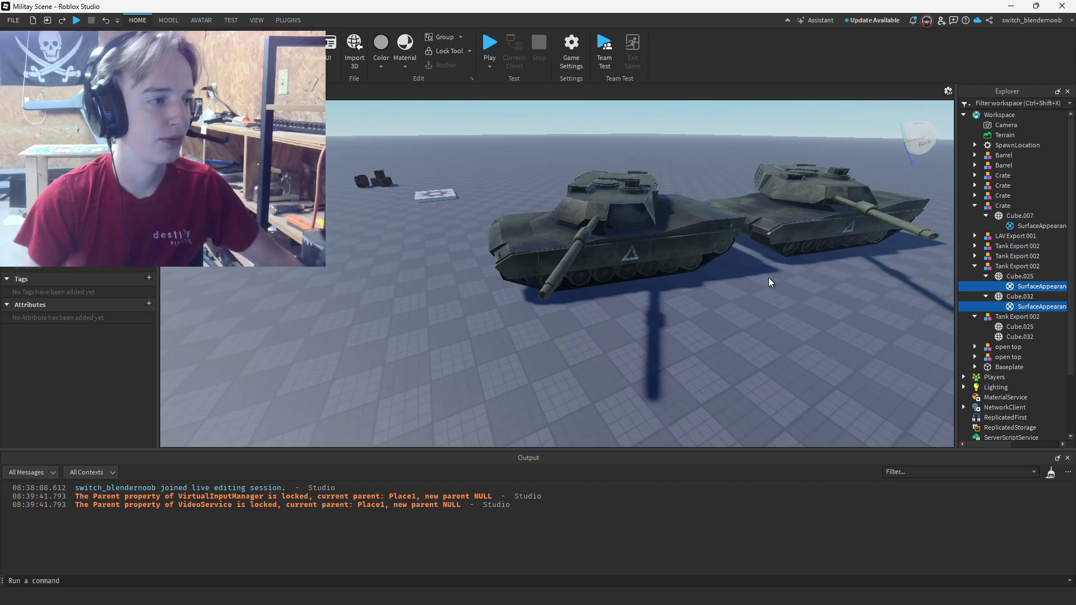
scroll(768, 277, up, 5)
scroll(761, 274, down, 4)
right_drag(760, 274, 773, 297)
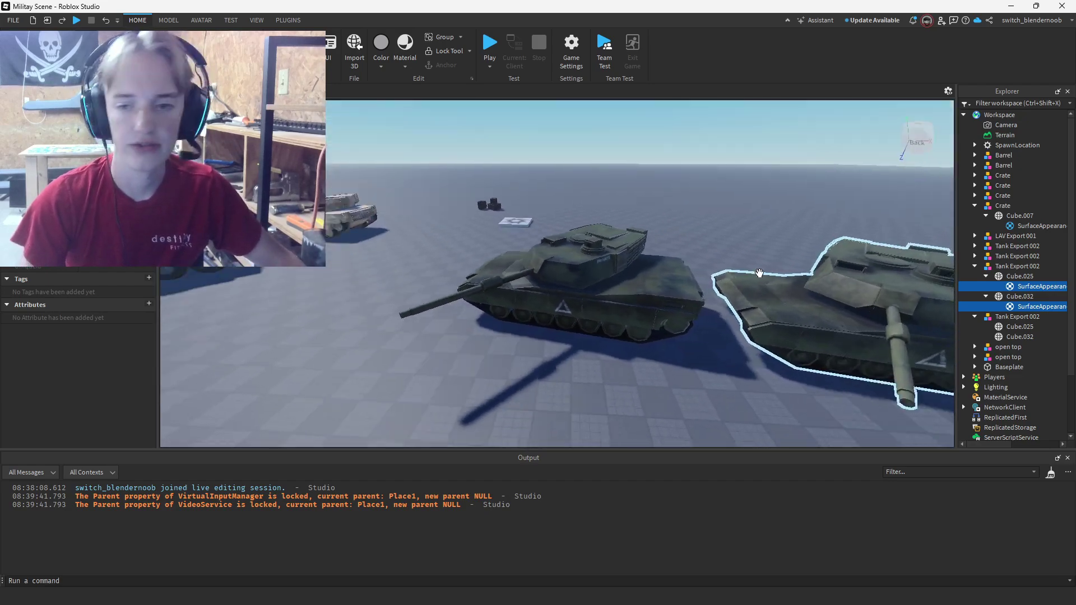
scroll(759, 273, up, 4)
scroll(773, 296, down, 2)
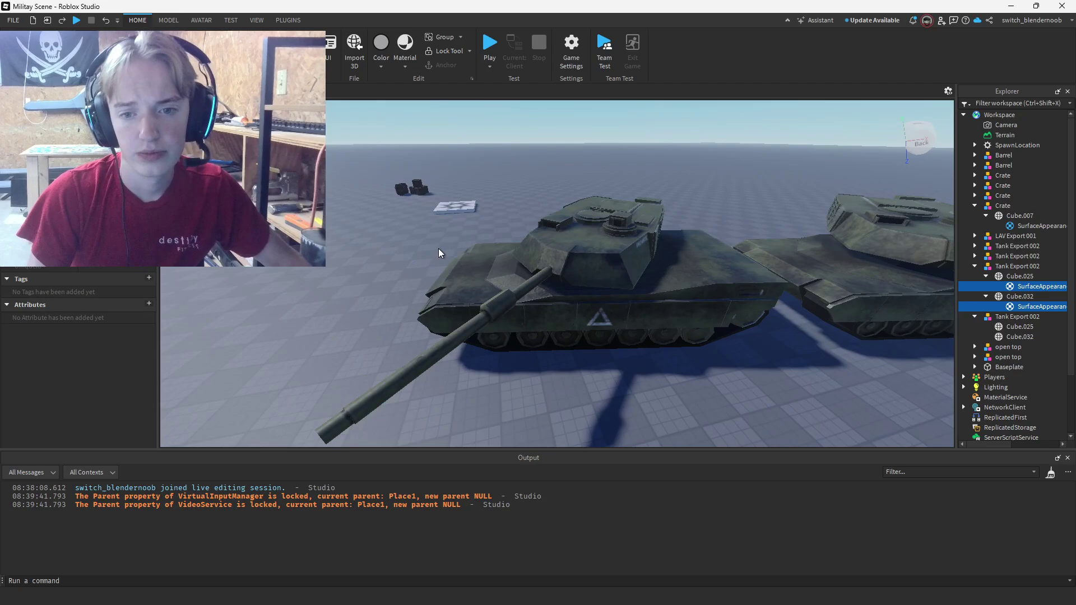
scroll(574, 218, up, 4)
right_drag(574, 218, 570, 303)
Select the tank that has SurfaceAppearance objects and open the 3D importer.
click(552, 310)
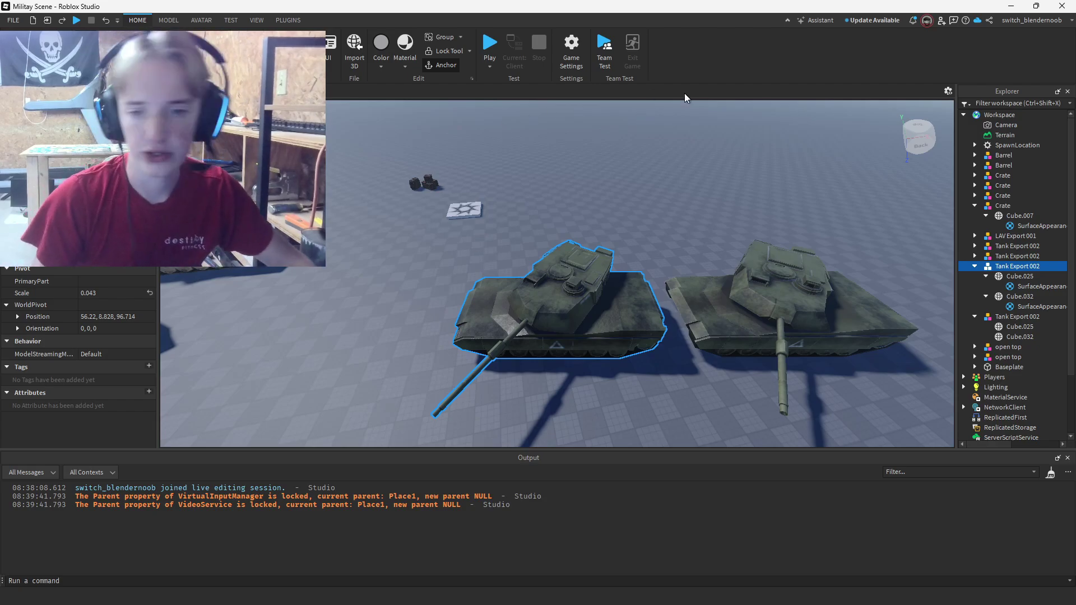
key(w)
right_drag(675, 108, 671, 102)
key(d)
click(355, 50)
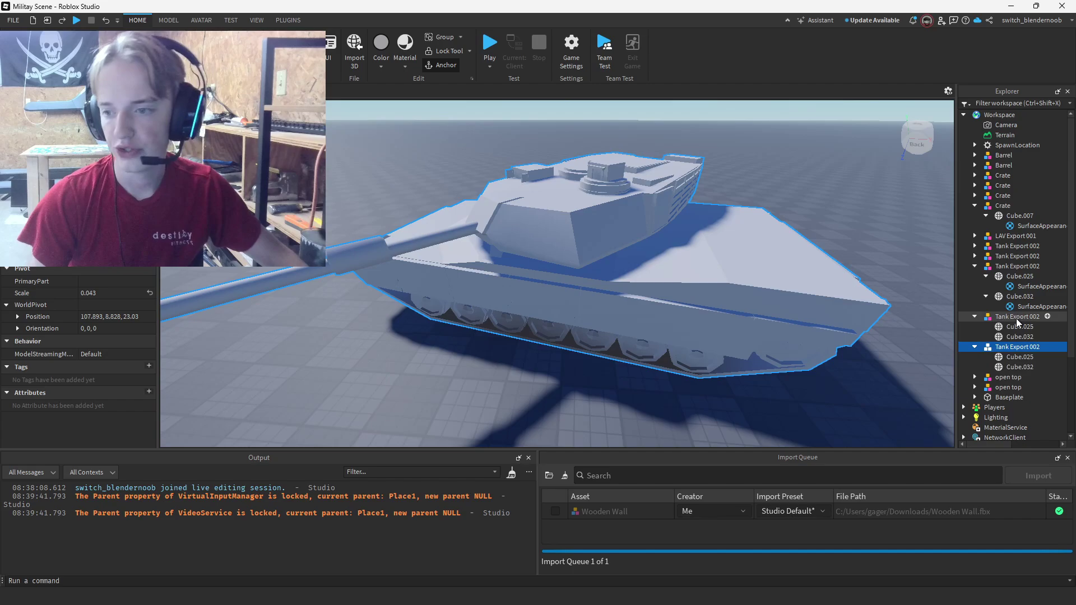
Upload Tank Export 004_Tank new UV_BaseColor.png from Downloads as the TextureID of the untextured tank's hull mesh Cube.025.
click(1003, 360)
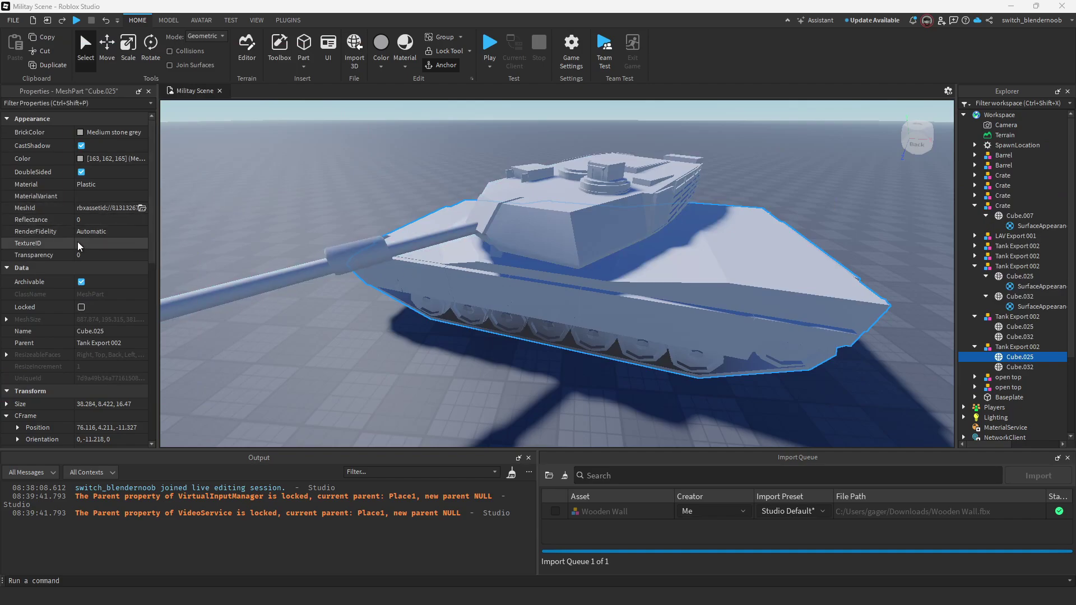
click(98, 245)
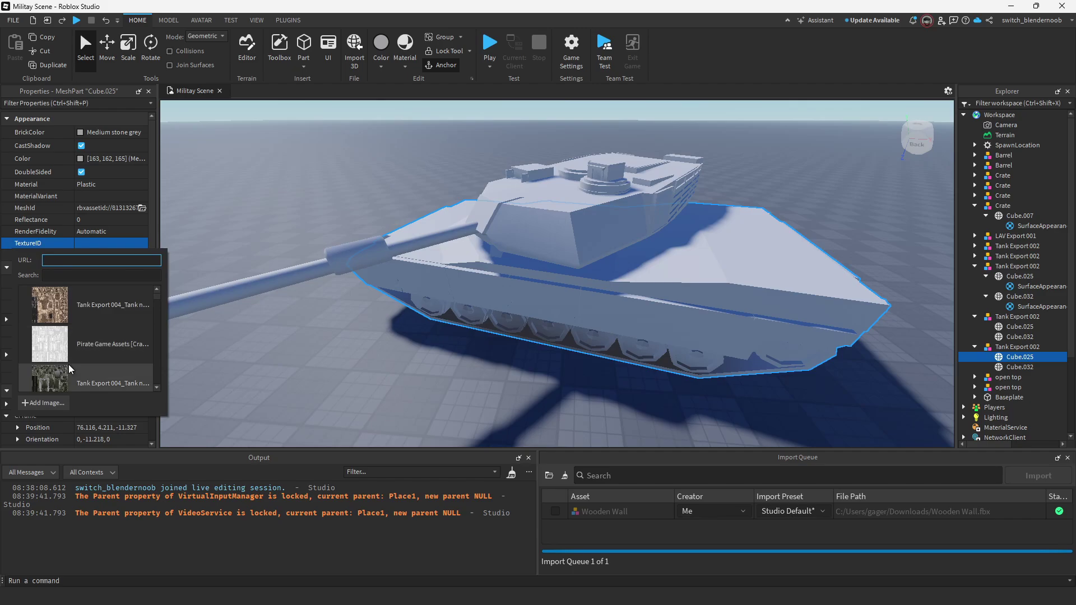
click(44, 404)
click(499, 281)
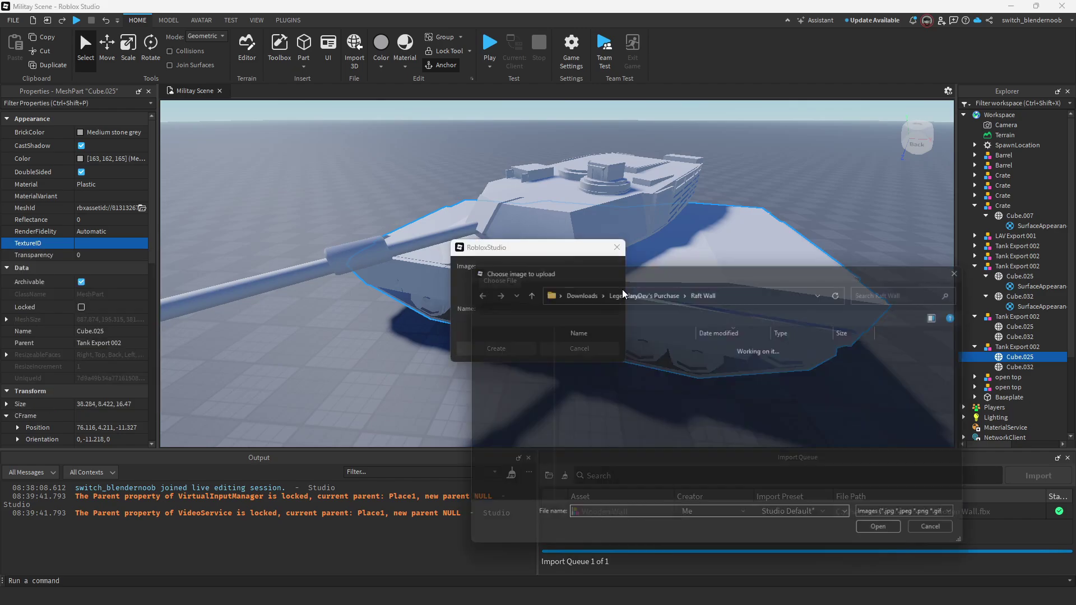
click(502, 387)
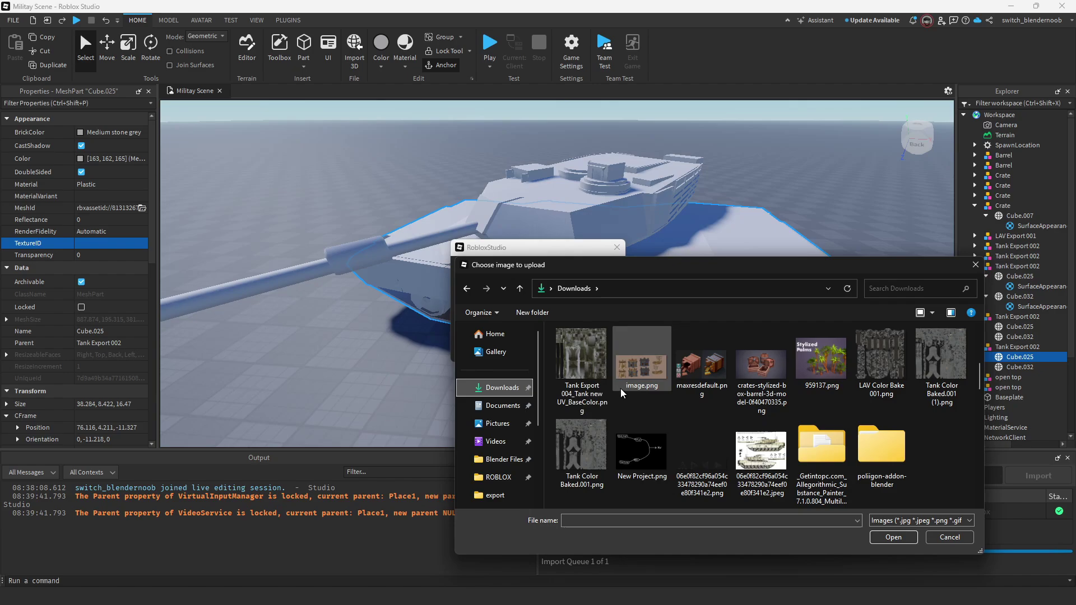
scroll(634, 408, up, 2)
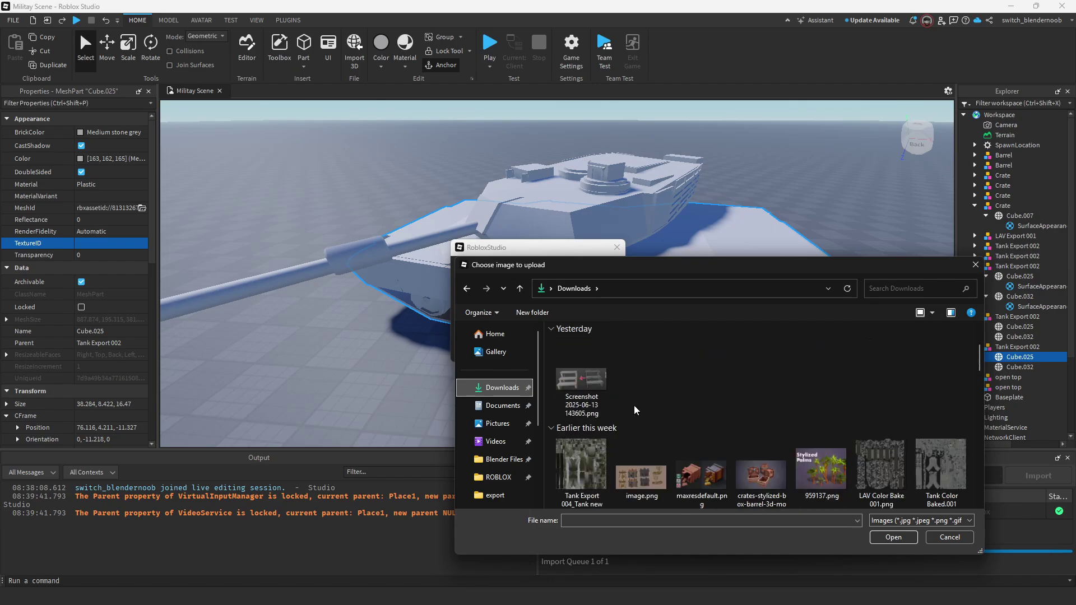
scroll(635, 410, down, 2)
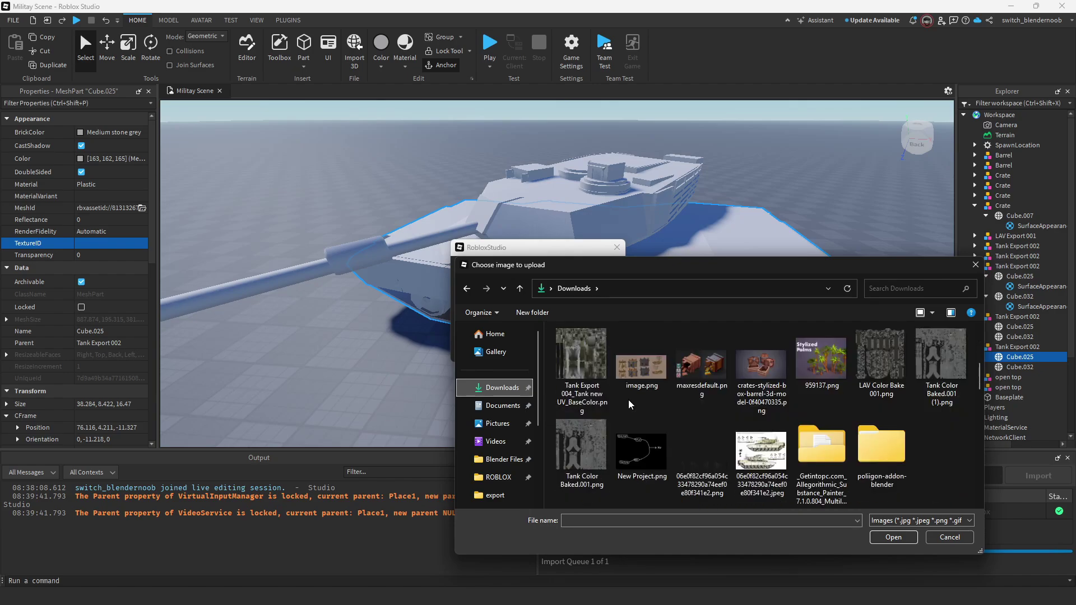
double_click(580, 364)
click(531, 353)
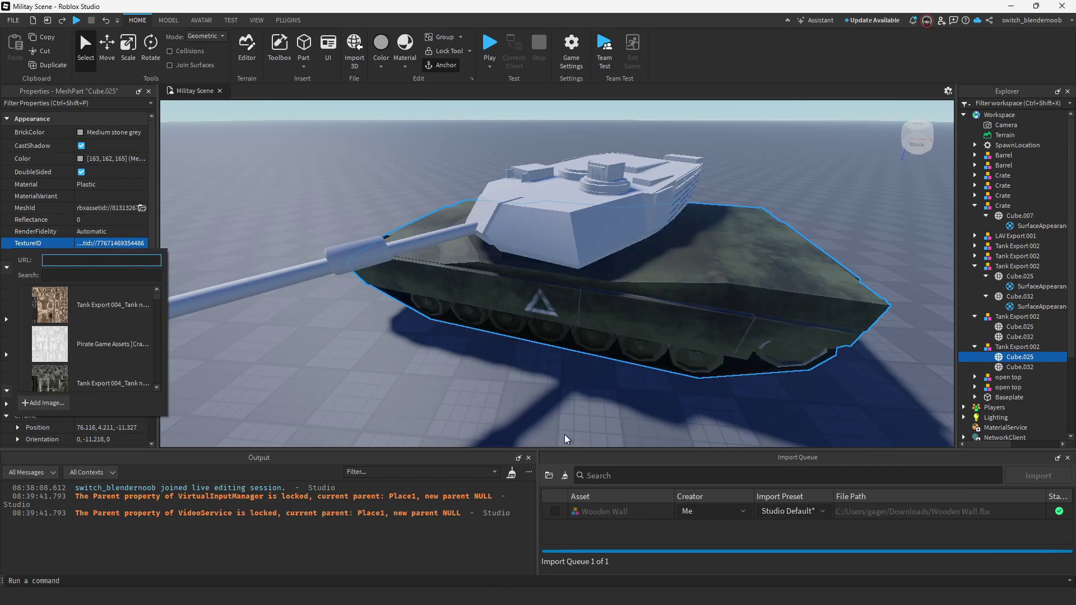
click(508, 377)
Set the TextureID of the turret mesh Cube.032 to the existing green Tank Export 004 image.
scroll(509, 377, down, 2)
right_drag(510, 377, 513, 375)
key(a)
click(1021, 368)
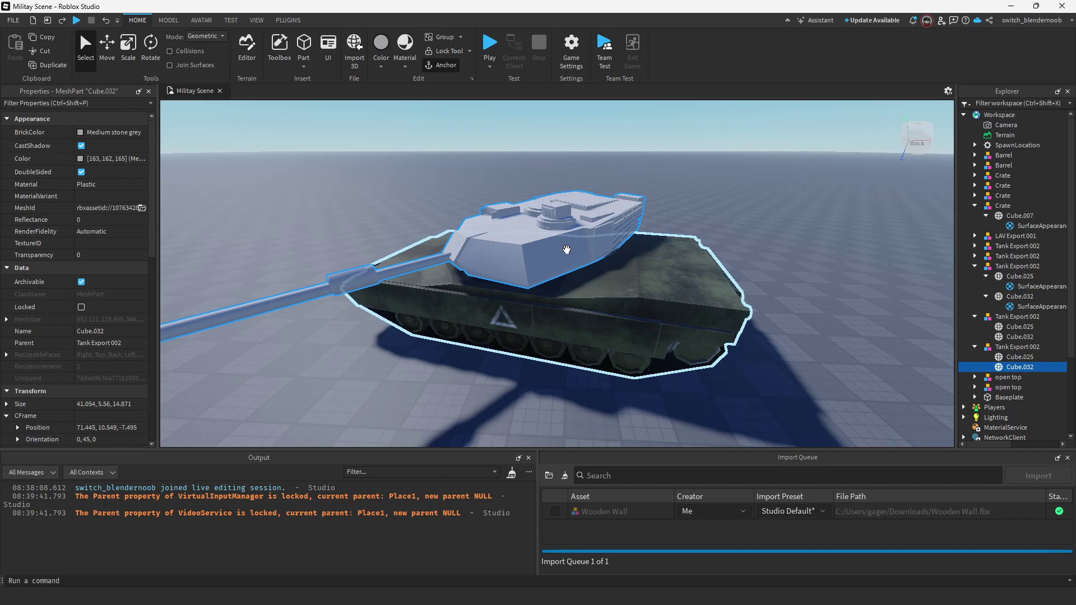
click(84, 245)
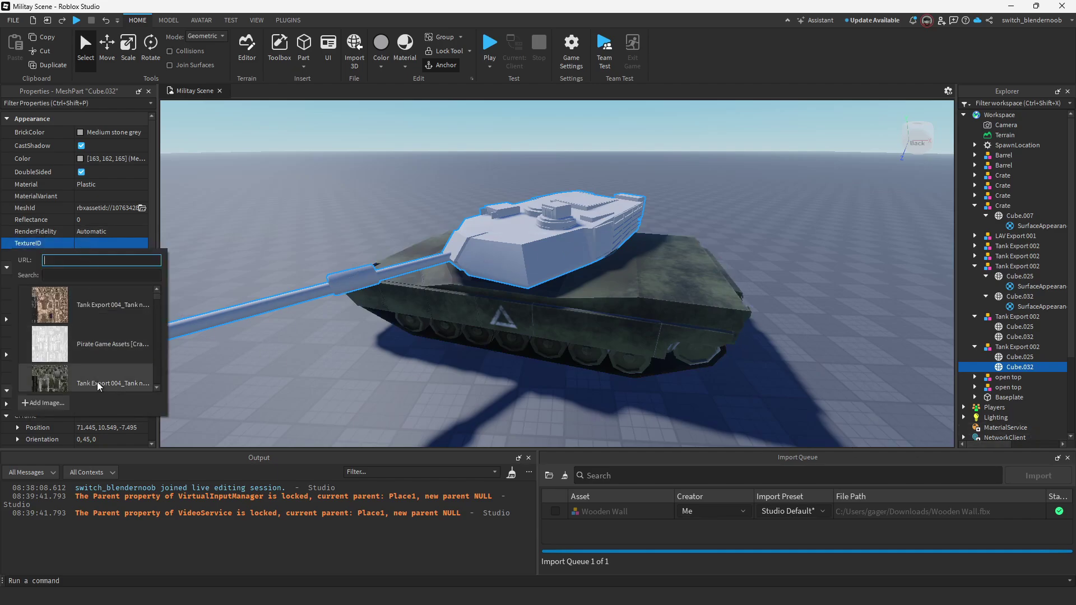
click(98, 387)
click(440, 375)
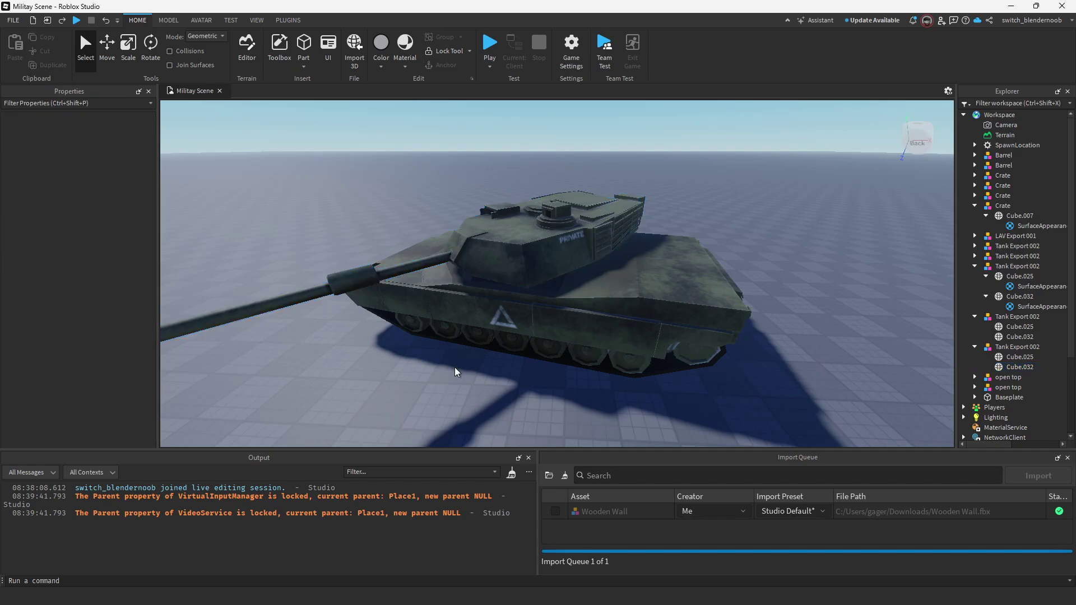
Insert a SurfaceAppearance object into the newly textured tank's hull mesh Cube.025.
right_drag(454, 370, 453, 365)
key(a)
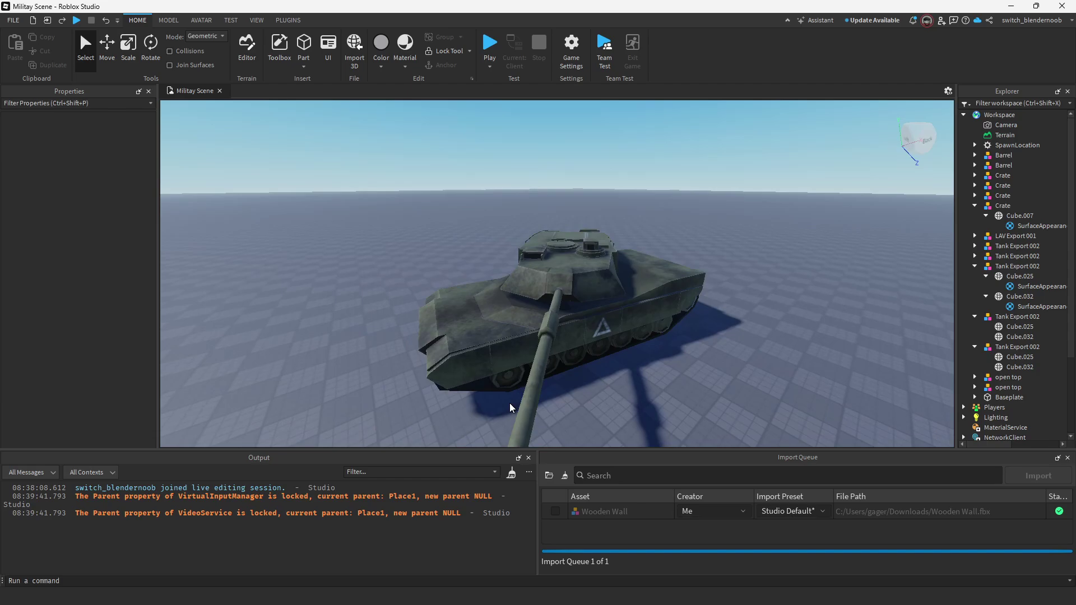
right_drag(654, 384, 653, 384)
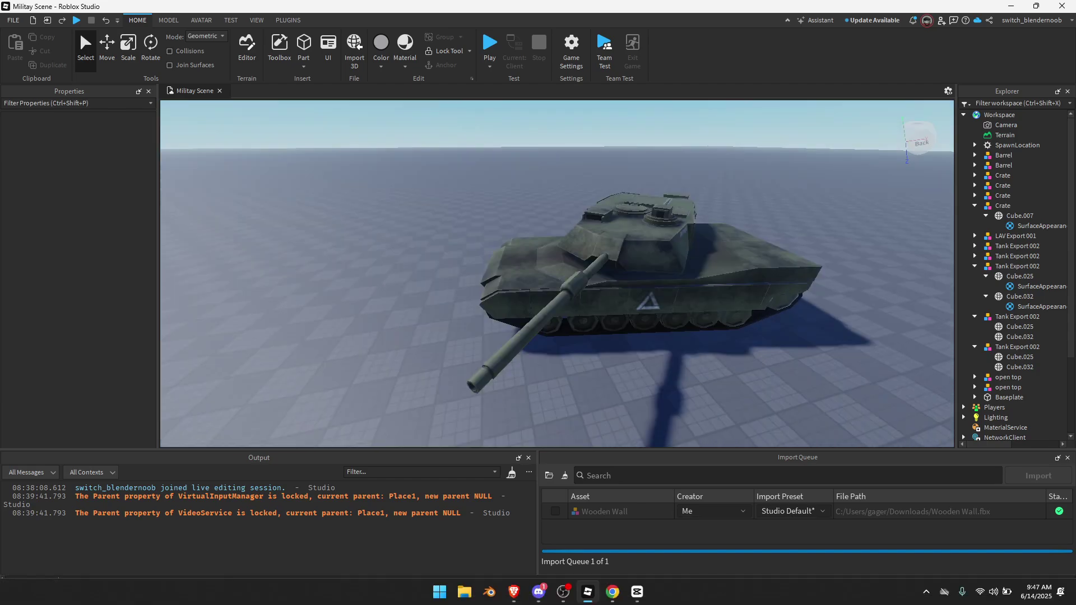
click(1014, 357)
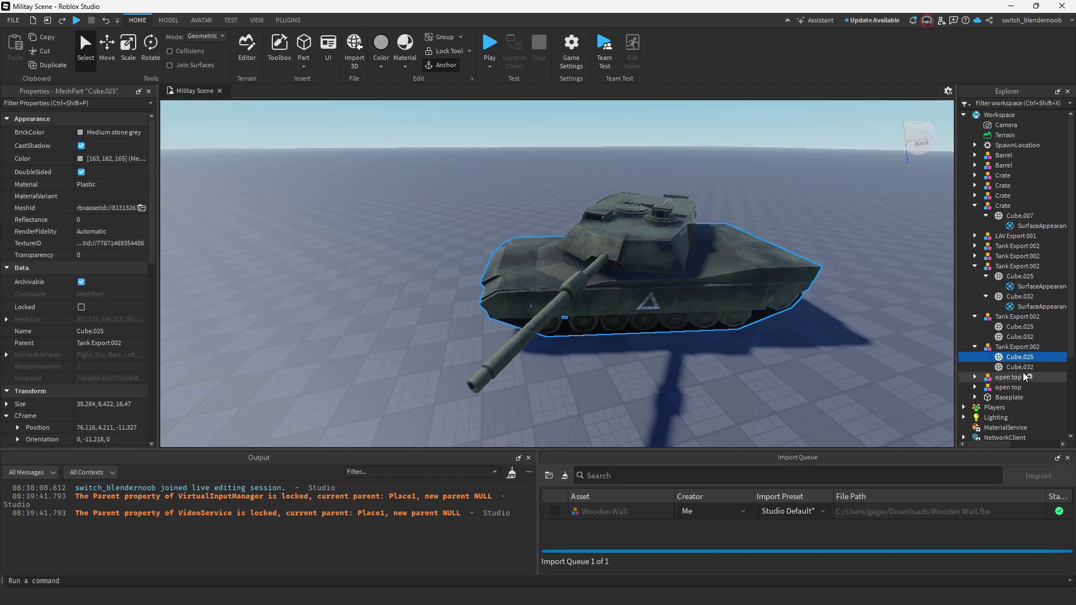
click(1041, 357)
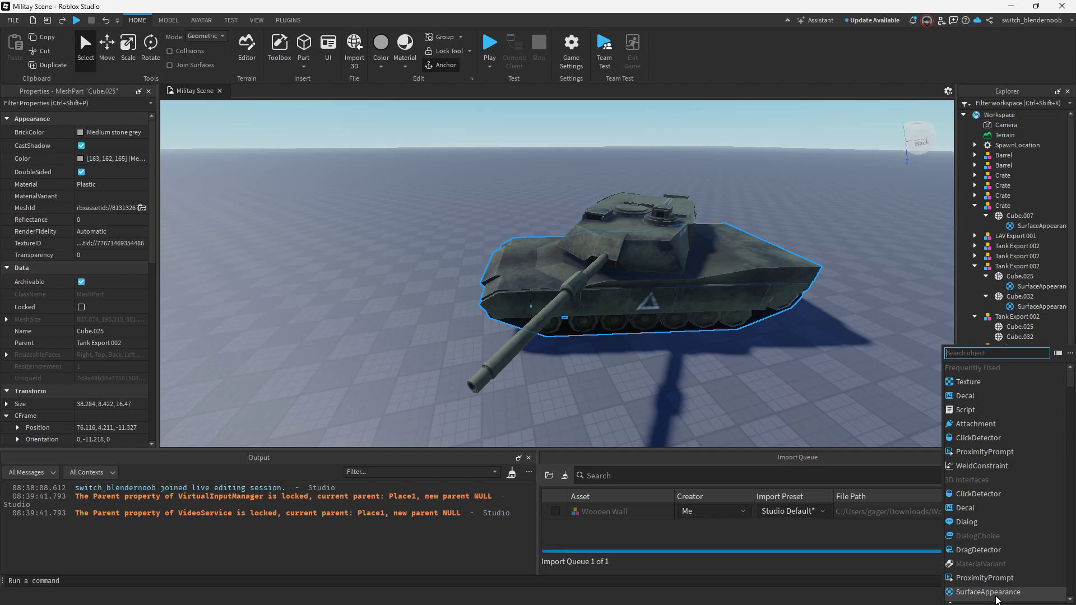
click(975, 598)
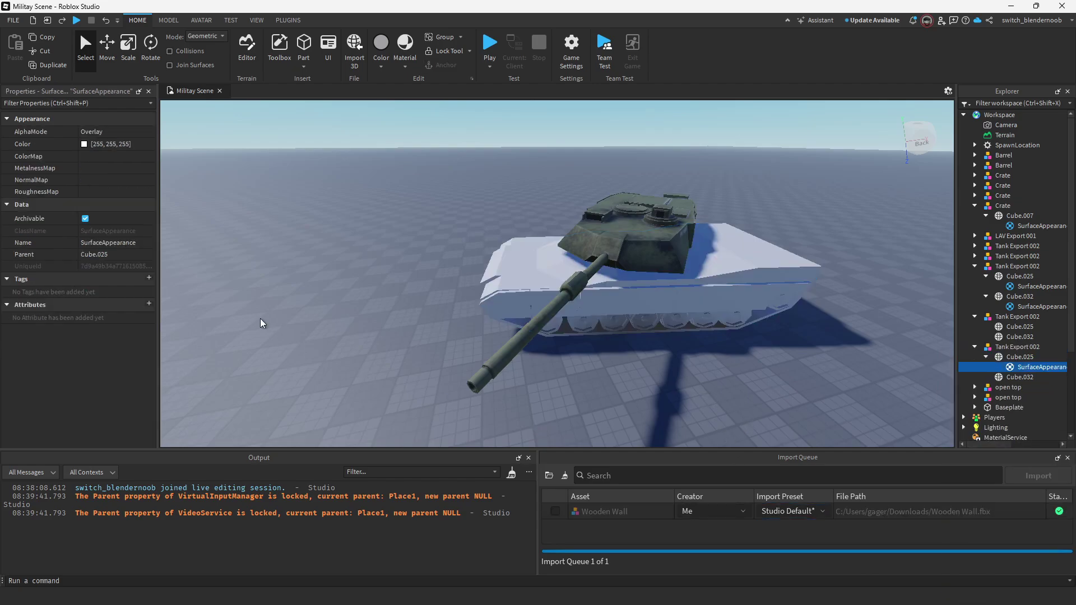
Show the map properties of the hull's new SurfaceAppearance object.
click(99, 162)
drag(316, 193, 957, 379)
click(1011, 368)
click(388, 318)
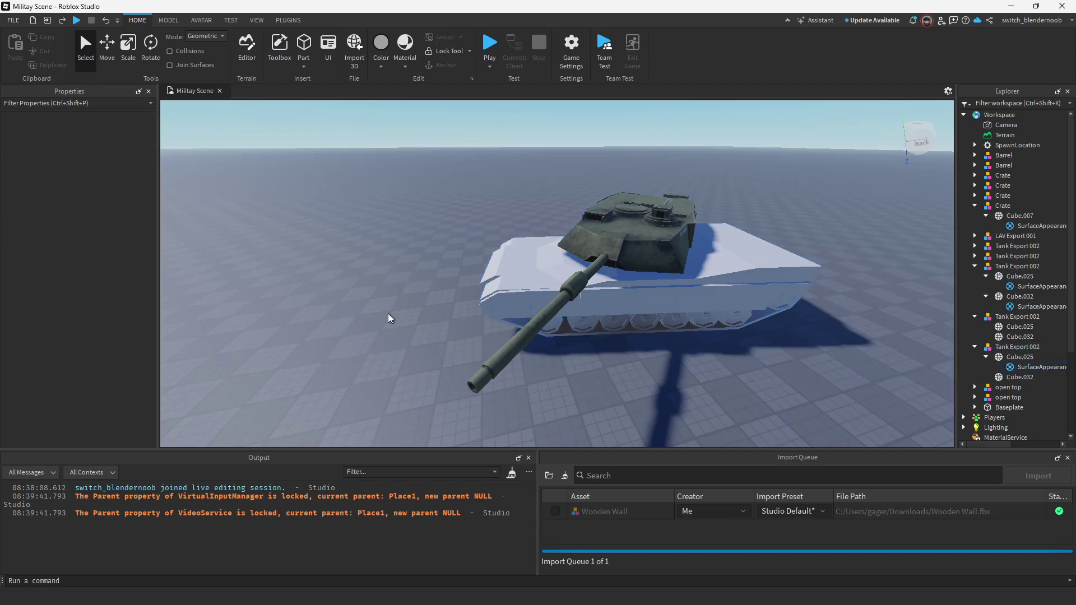
click(1031, 367)
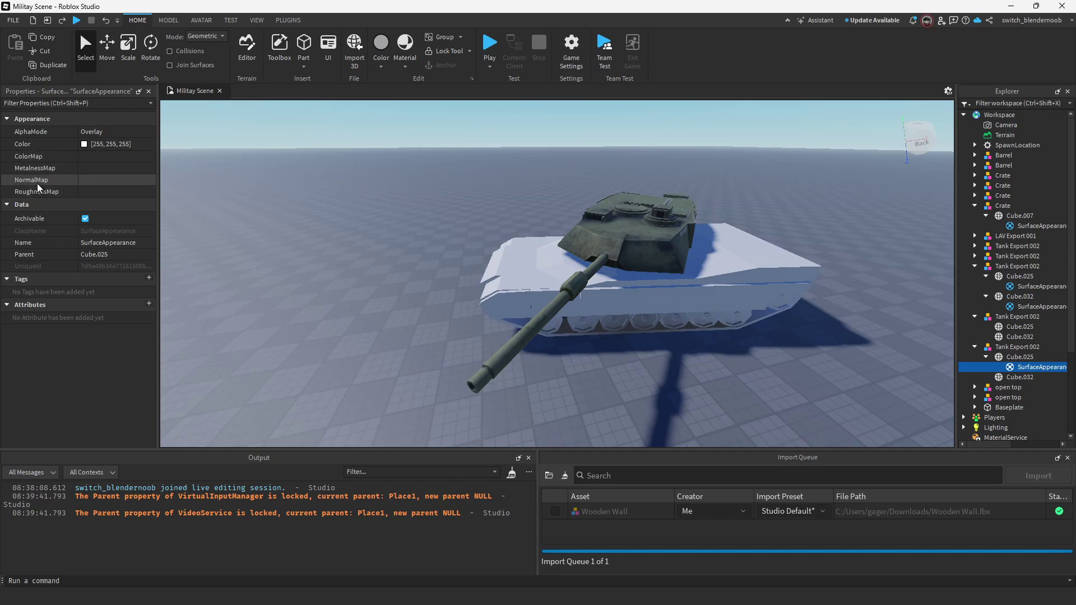
Set the ColorMap of the hull's SurfaceAppearance to the existing Tank Export 004 image and upload an image from Downloads as its MetalnessMap.
click(118, 157)
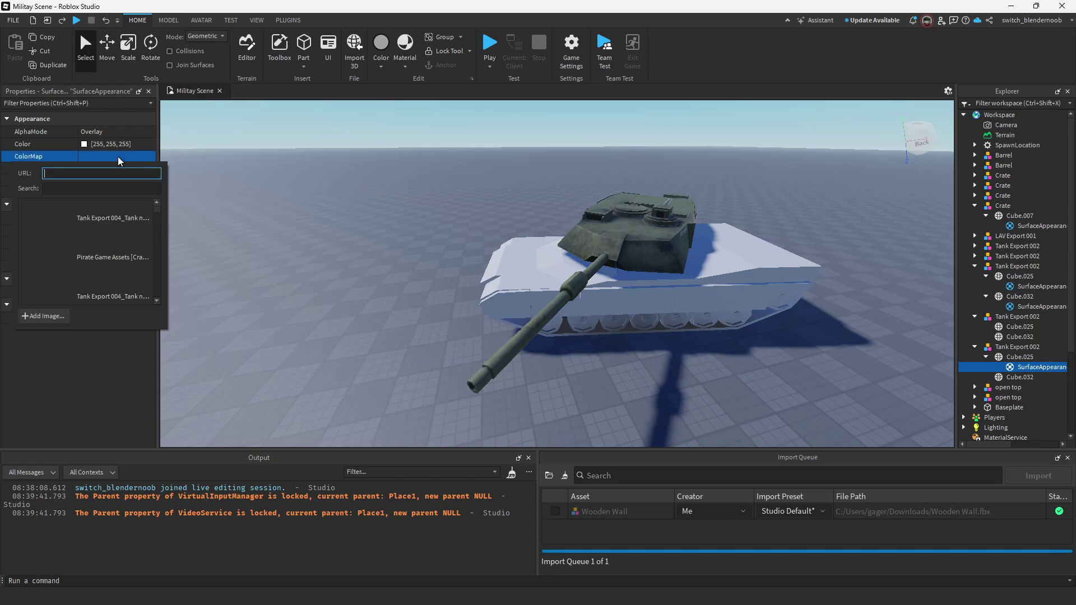
click(115, 294)
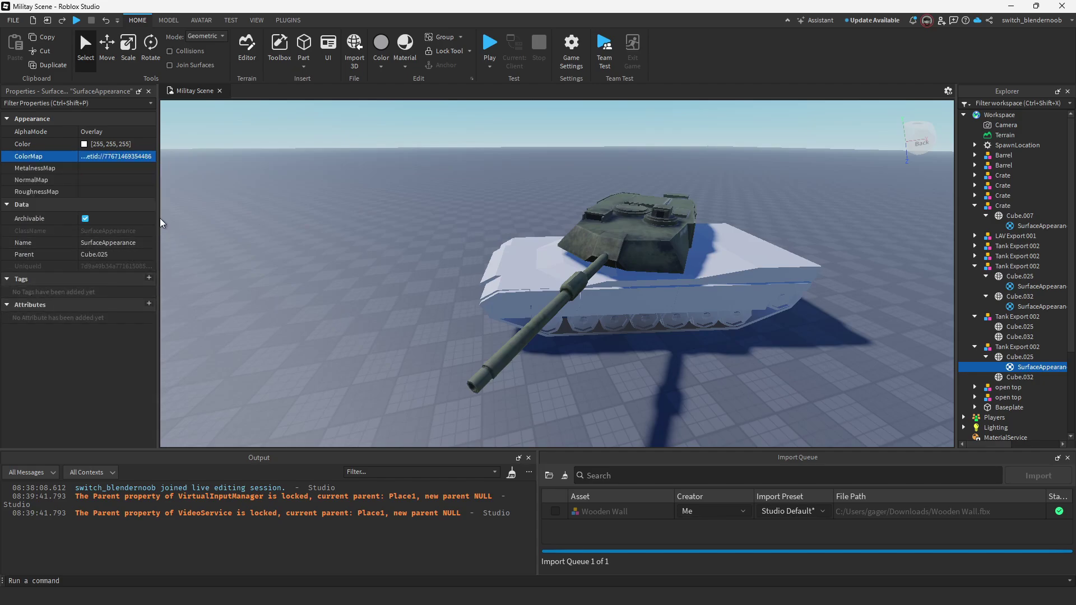
click(92, 169)
click(51, 326)
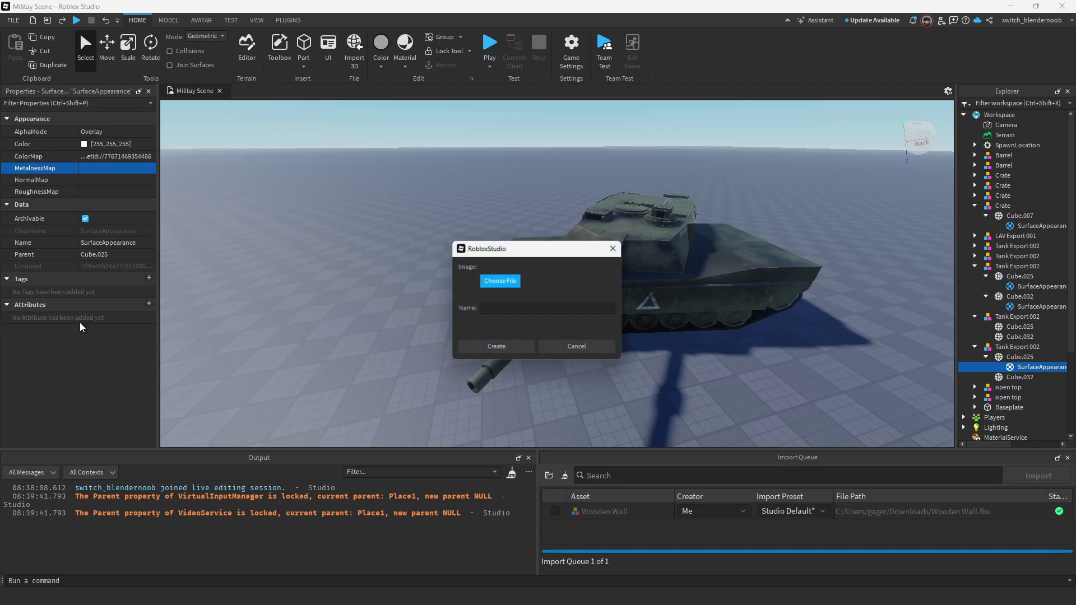
click(493, 281)
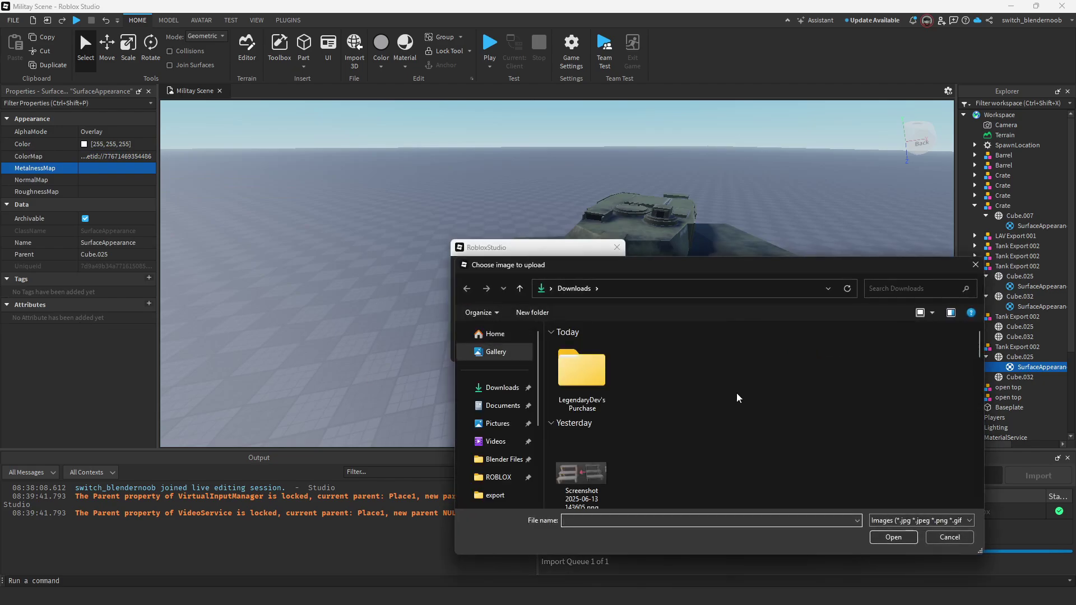
double_click(634, 427)
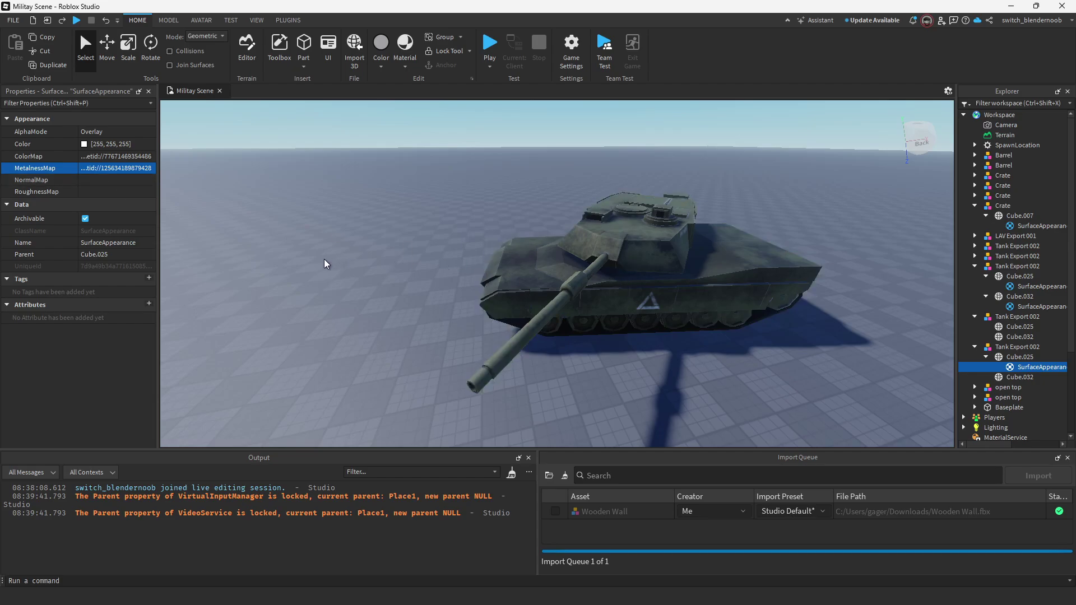
Browse the existing images for the NormalMap of the hull's SurfaceAppearance.
click(114, 180)
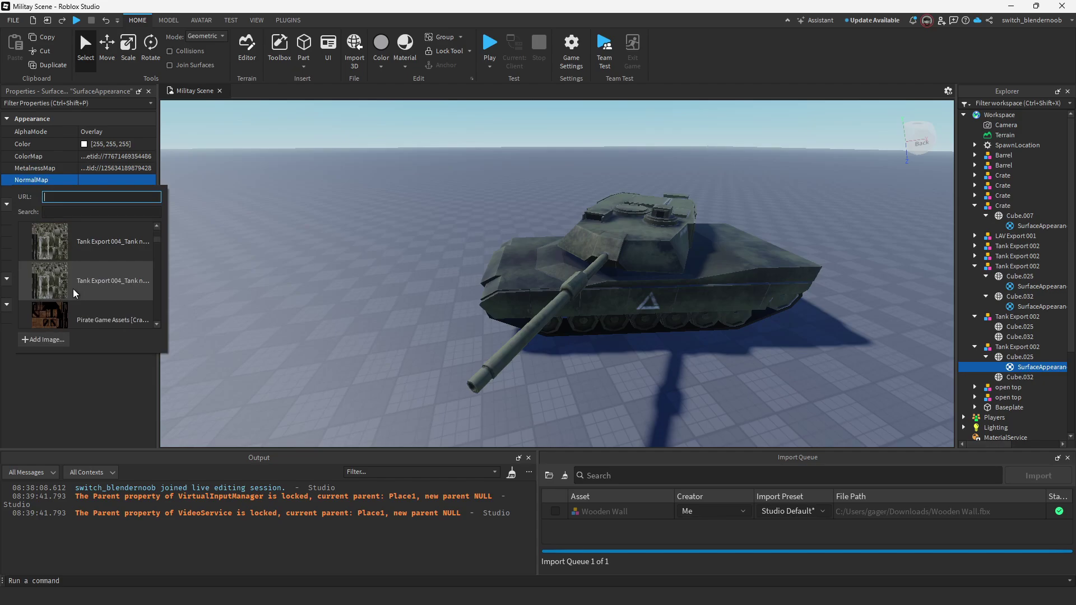
scroll(76, 293, down, 3)
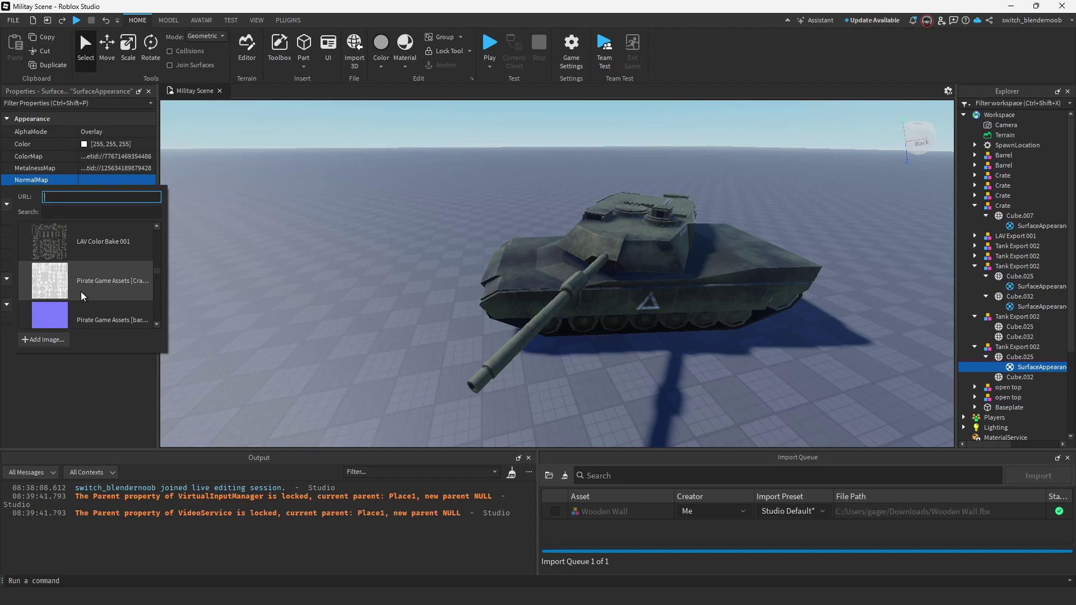
scroll(89, 296, down, 3)
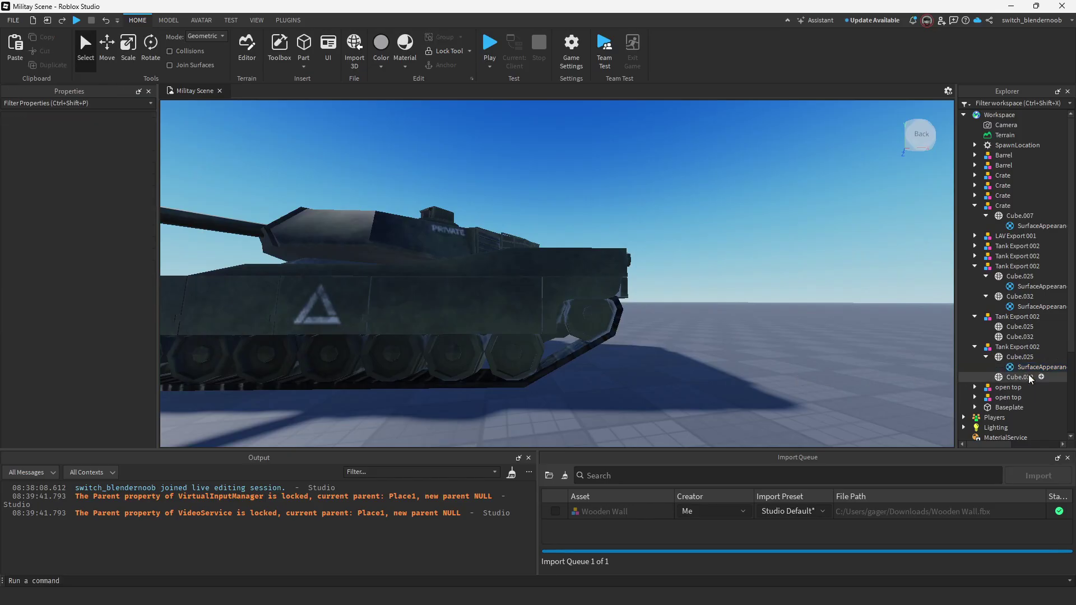
Delete the SurfaceAppearance from the tank's hull mesh Cube.025.
click(1028, 367)
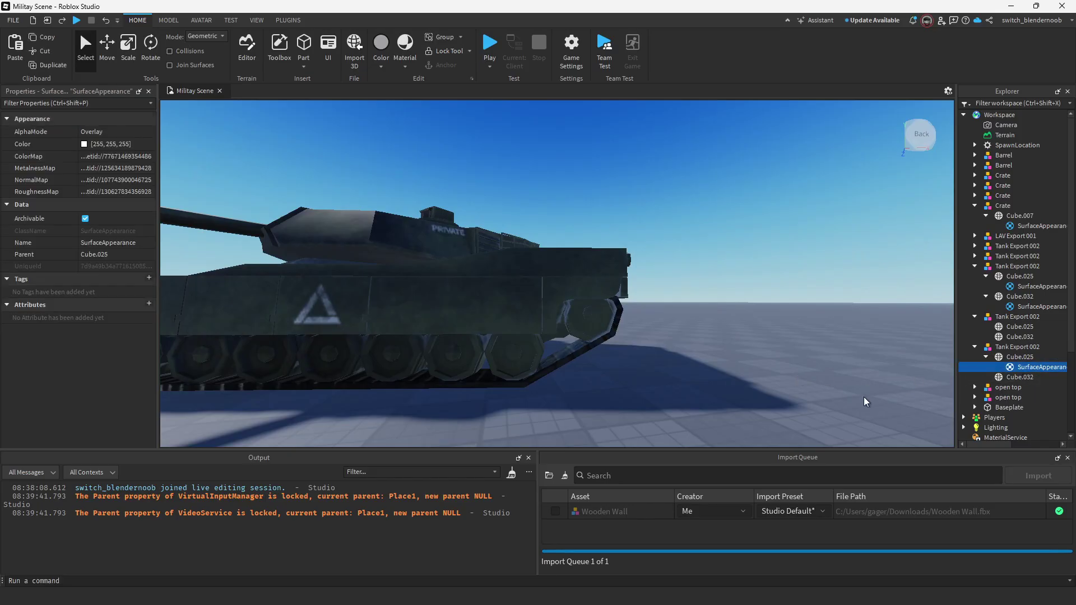
right_drag(676, 364, 676, 364)
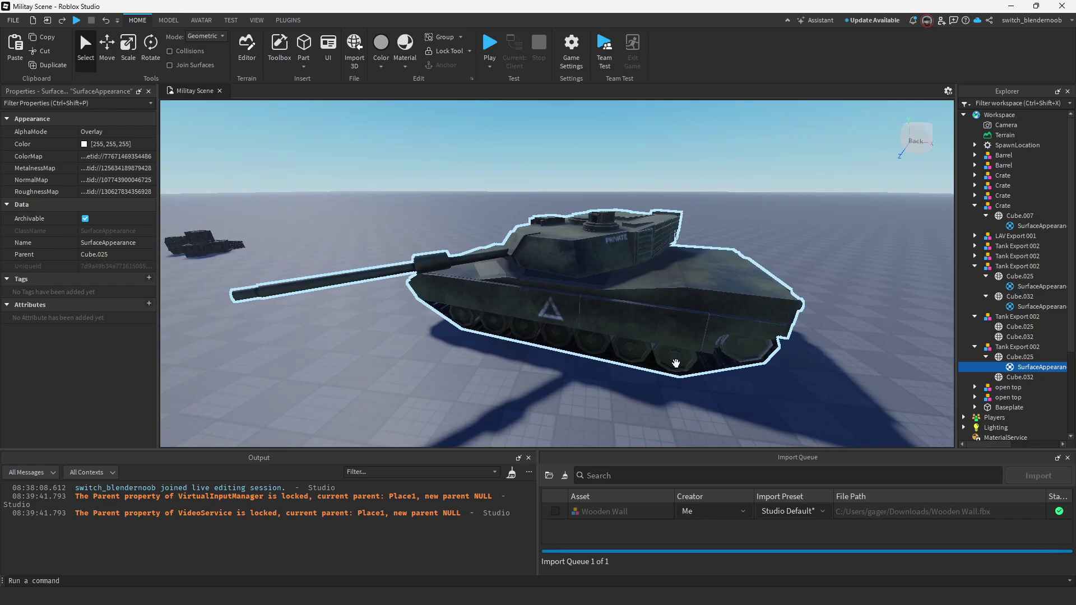
key(a)
key(w)
key(d)
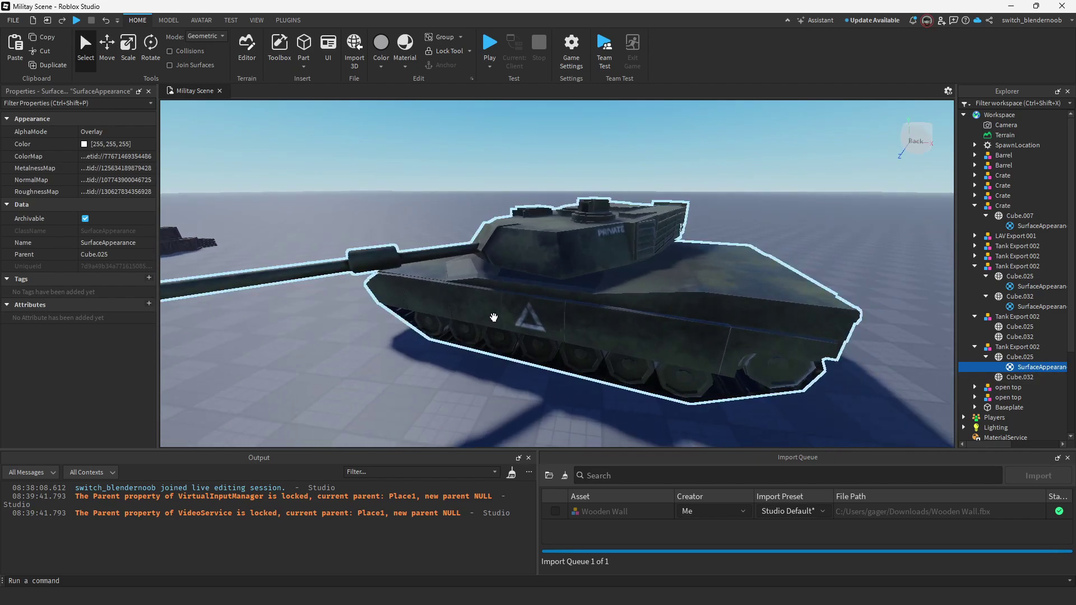
key(Delete)
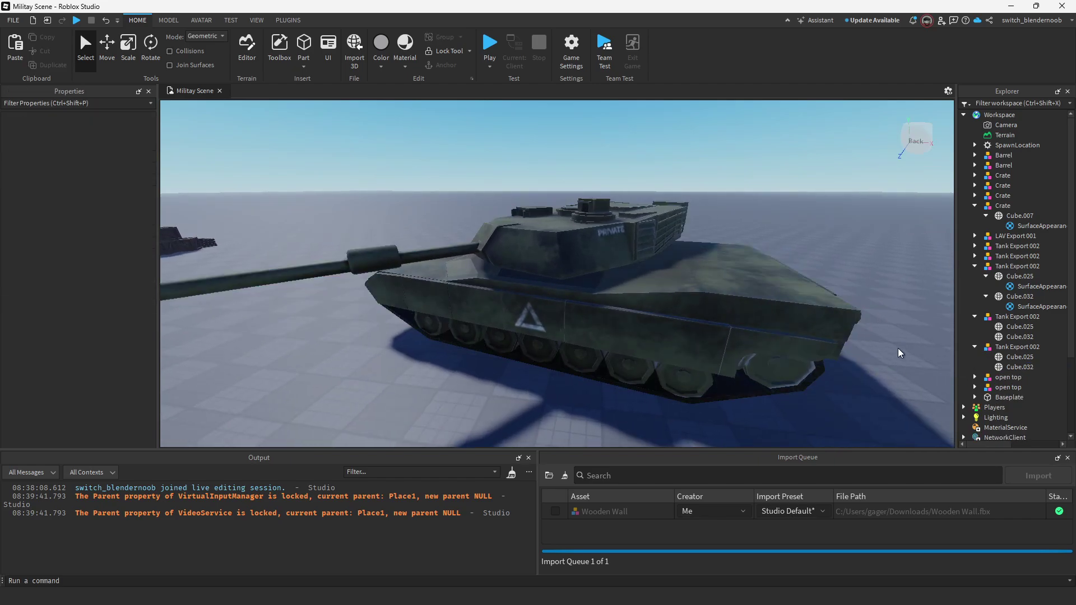
Undo and redo the SurfaceAppearance deletion repeatedly to compare the hull with and without its maps, ending with the object restored.
key(ctrl+z)
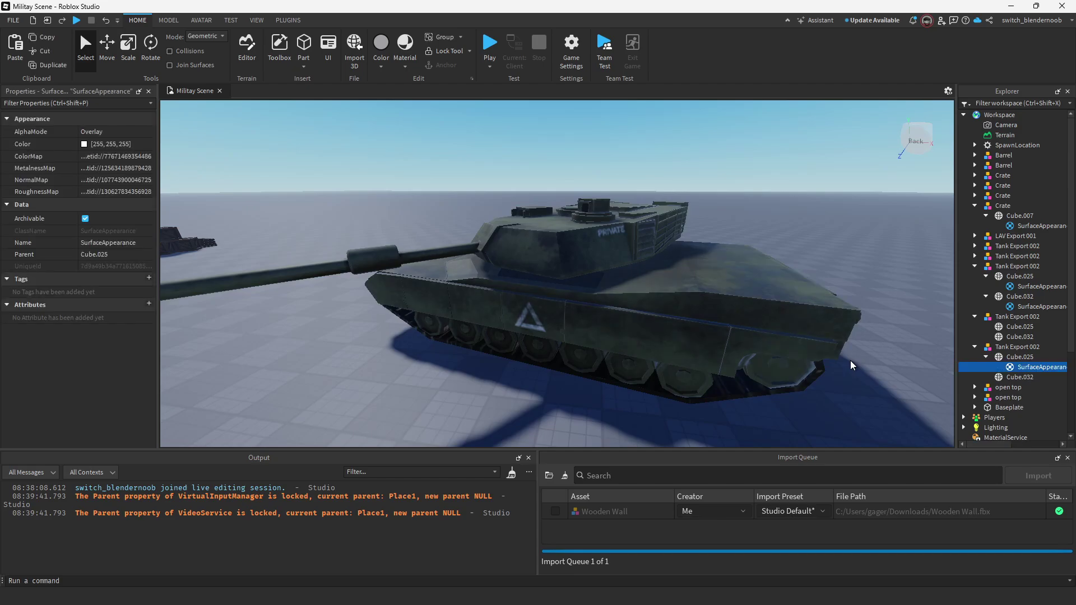
key(ctrl+y)
key(ctrl+z)
key(ctrl+y)
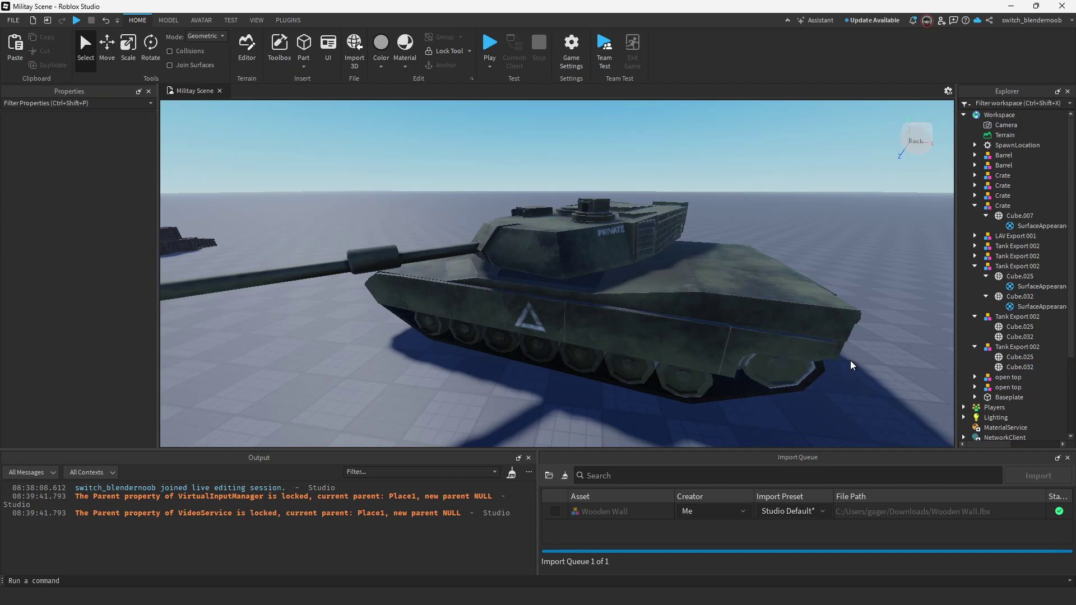
key(d)
right_drag(851, 361, 850, 361)
key(ctrl+z)
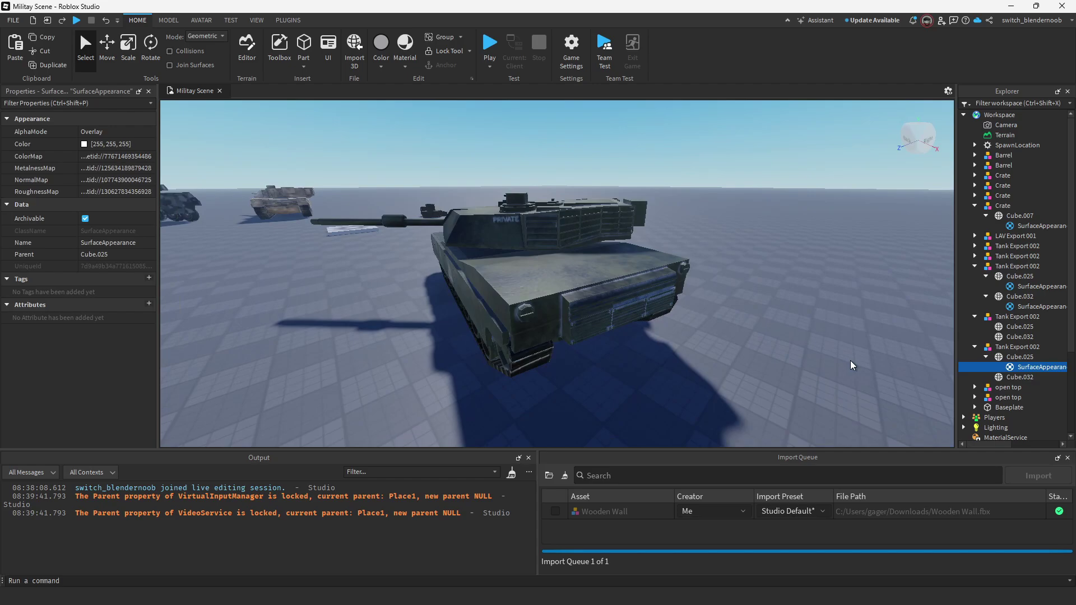
key(ctrl+y)
key(ctrl+z)
Delete the hull's SurfaceAppearance again to compare the tracks at the tank's rear, and undo the deletion.
scroll(603, 415, up, 4)
right_drag(622, 410, 621, 409)
scroll(621, 410, down, 4)
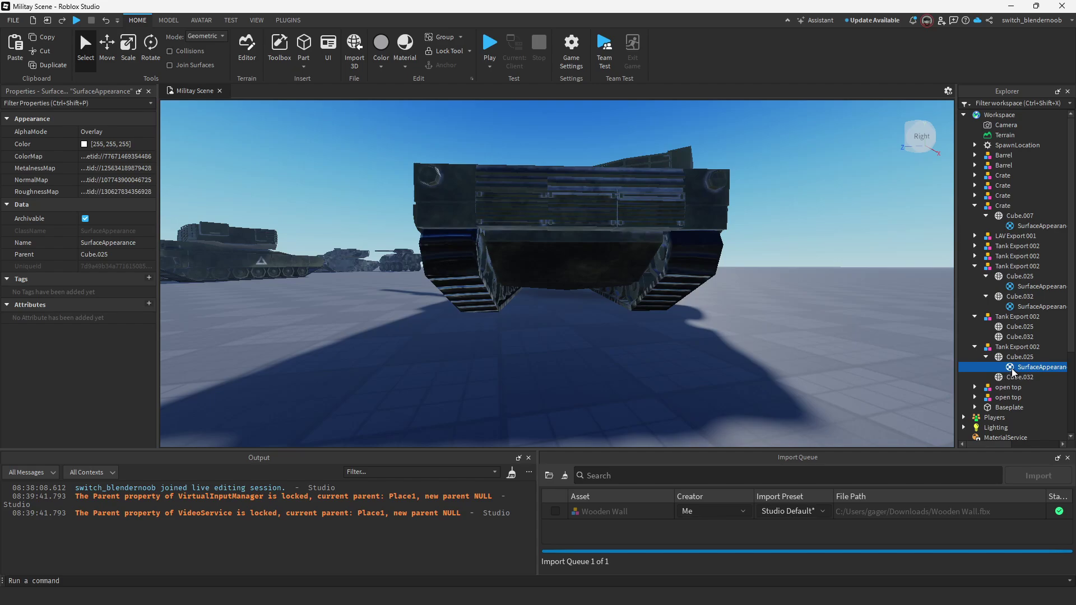
click(597, 365)
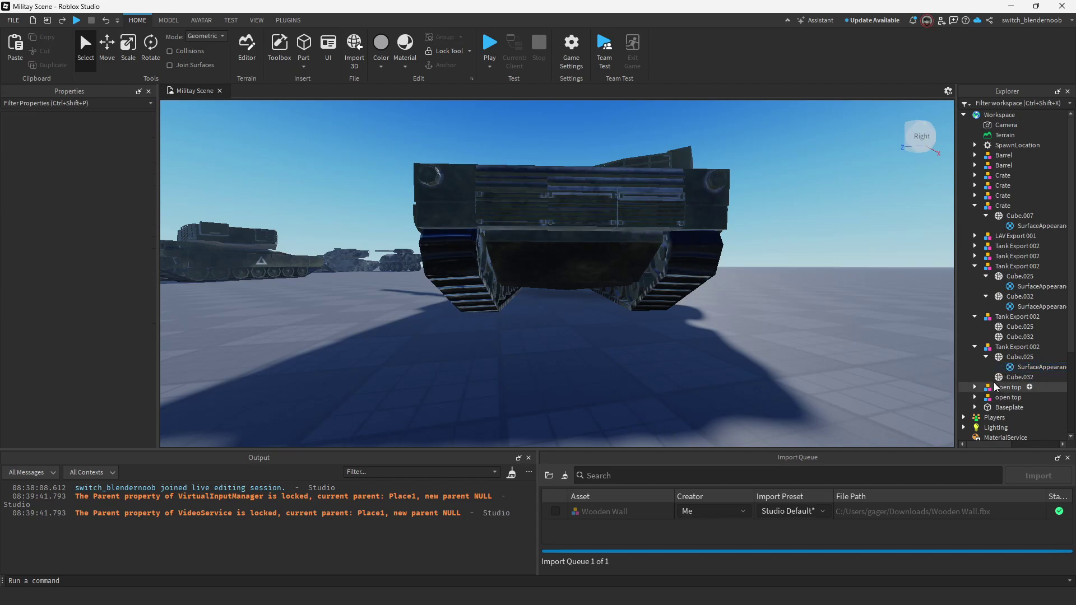
click(1013, 367)
key(Delete)
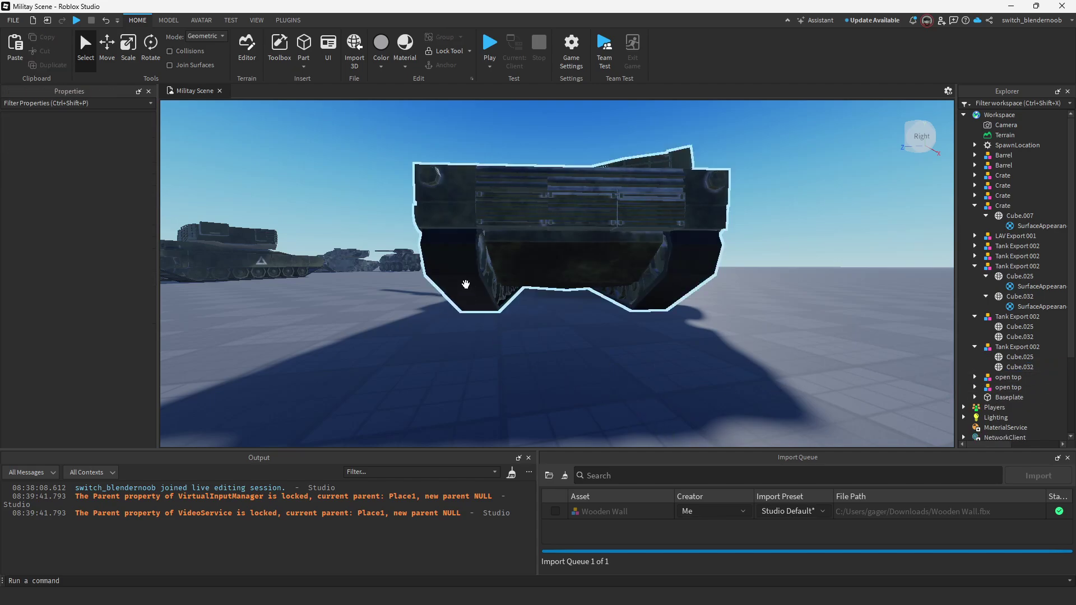
key(a)
right_drag(553, 320, 599, 345)
key(w)
key(ctrl+z)
Duplicate the hull's SurfaceAppearance and move the copy into the same tank's turret mesh Cube.032.
key(a)
right_drag(473, 318, 470, 313)
key(w)
key(a)
key(w)
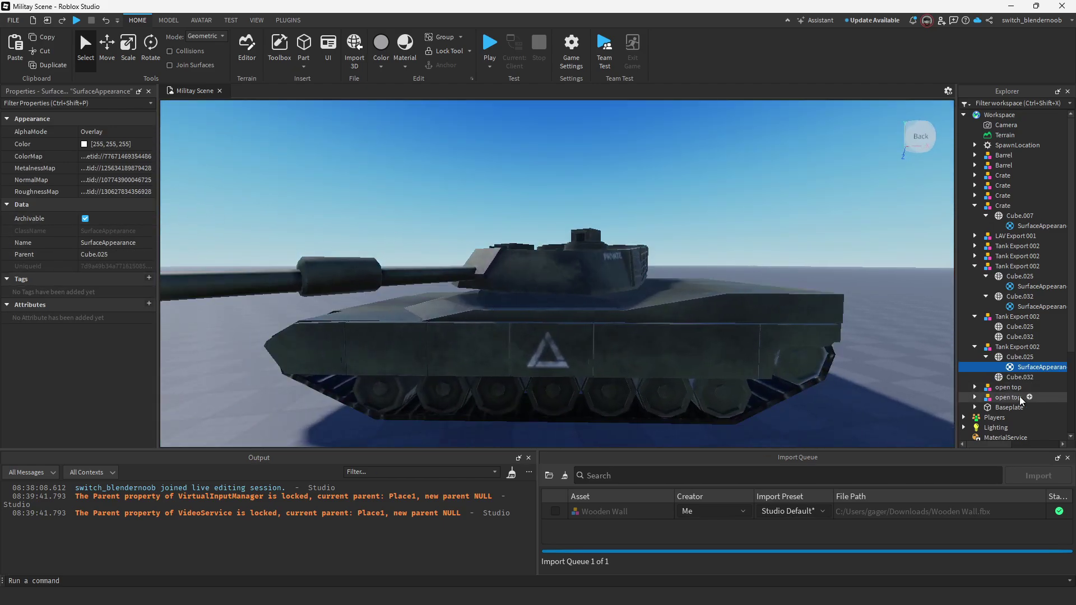
click(1019, 377)
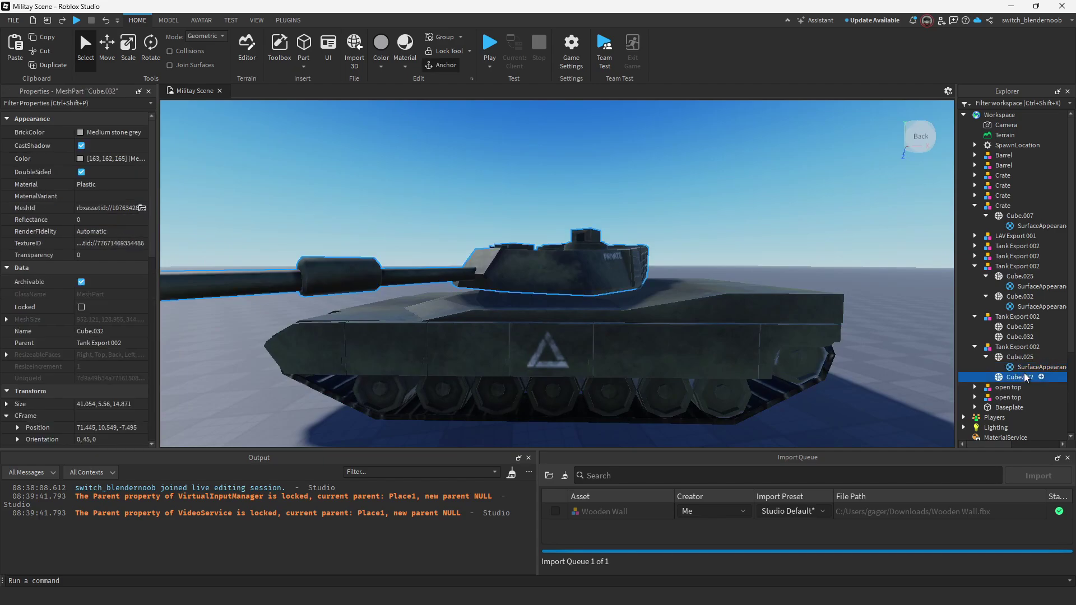
click(1021, 367)
key(ctrl+d)
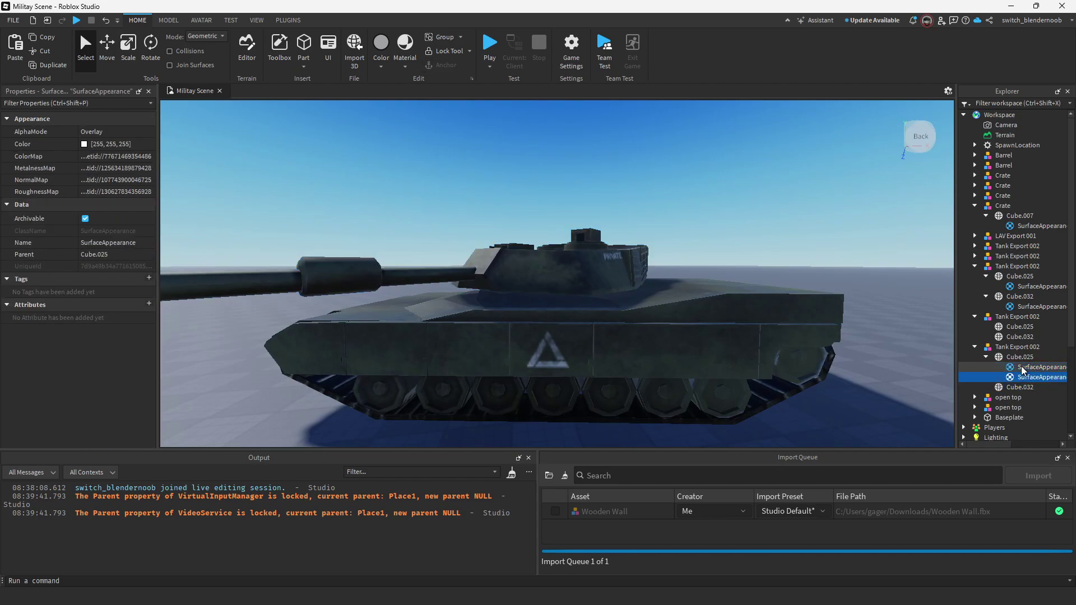
drag(1021, 377, 1018, 392)
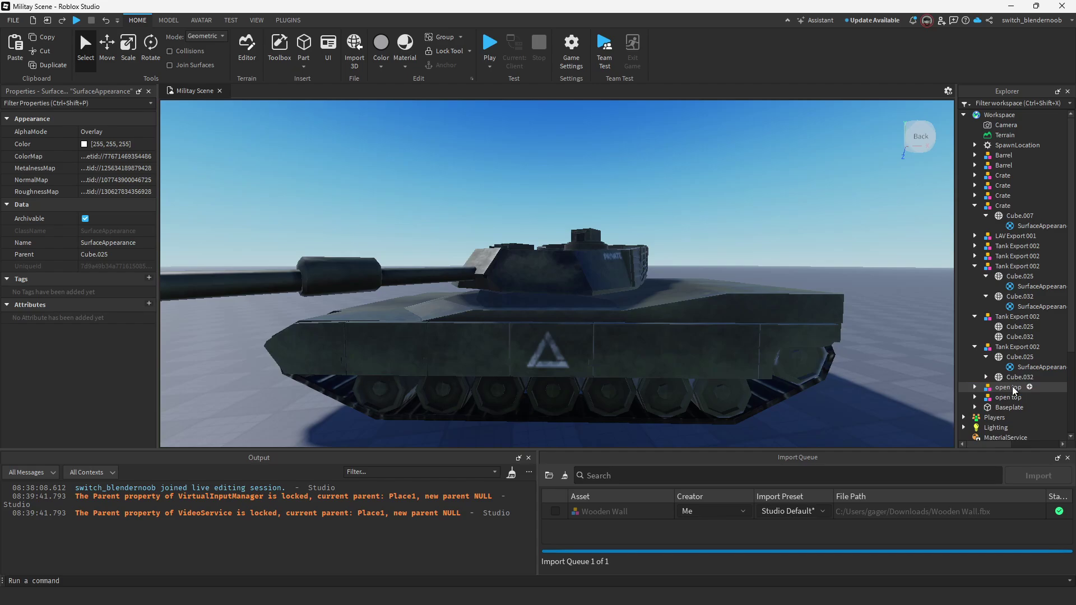
Examine the tank's turret and hull up close and inspect the SurfaceAppearance objects of both meshes.
click(797, 264)
scroll(797, 269, up, 5)
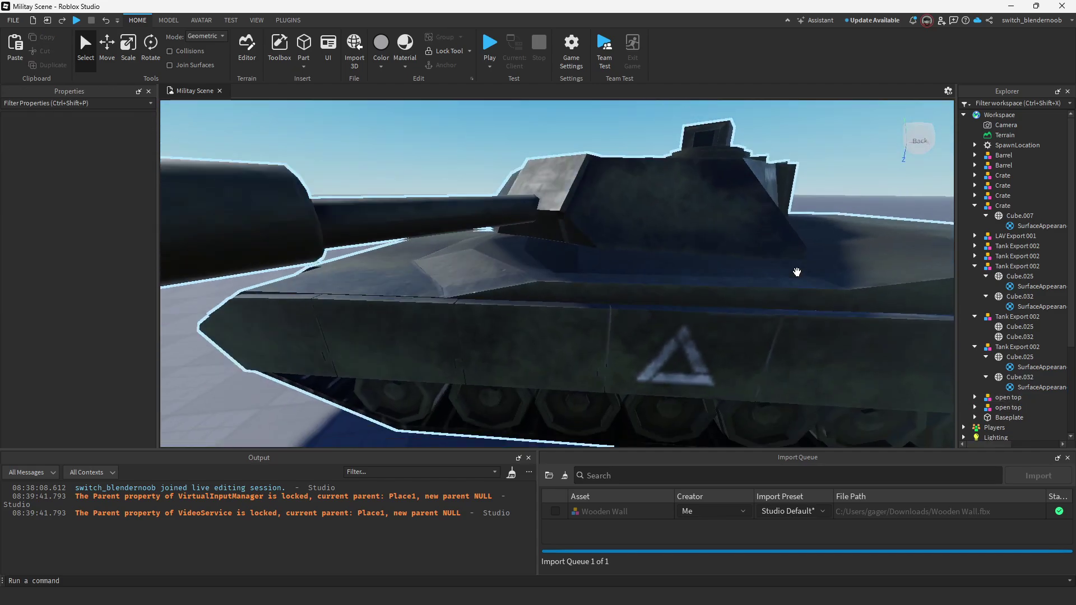
scroll(797, 272, down, 4)
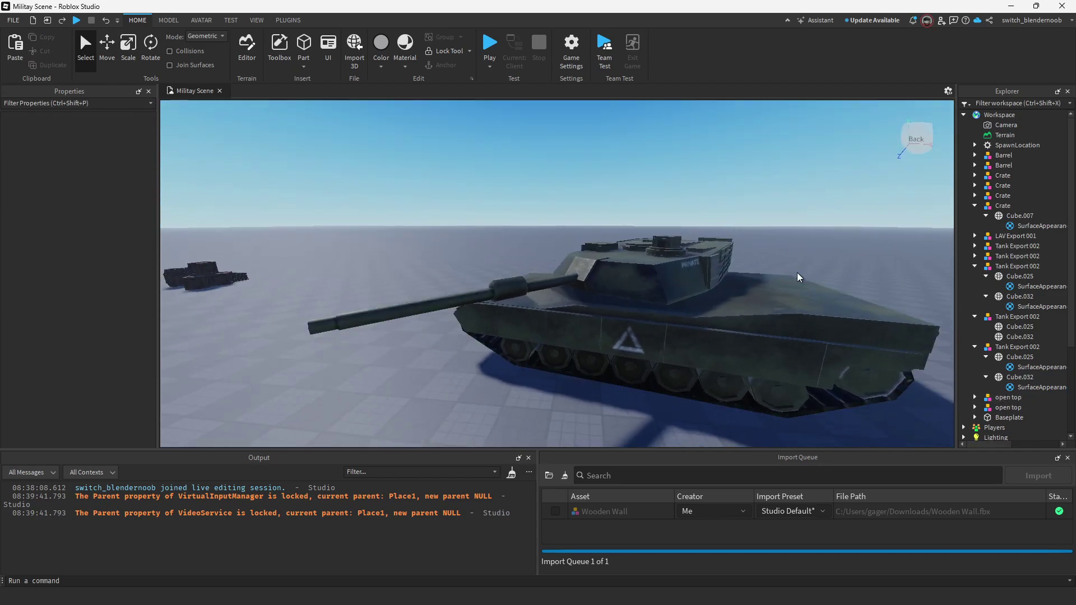
scroll(796, 272, up, 3)
scroll(797, 272, down, 3)
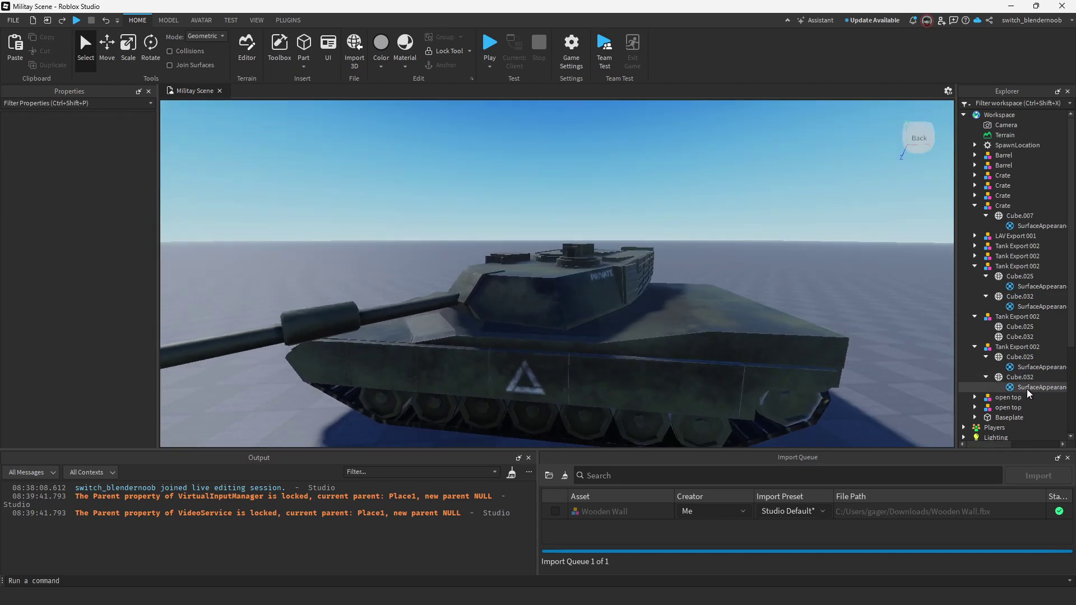
click(1027, 389)
click(1024, 368)
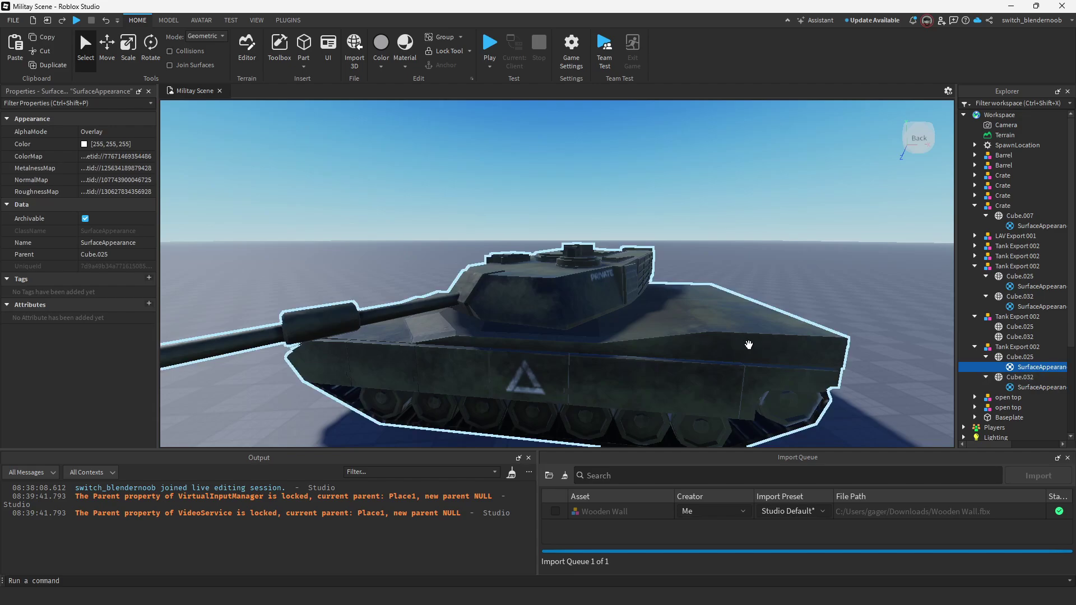